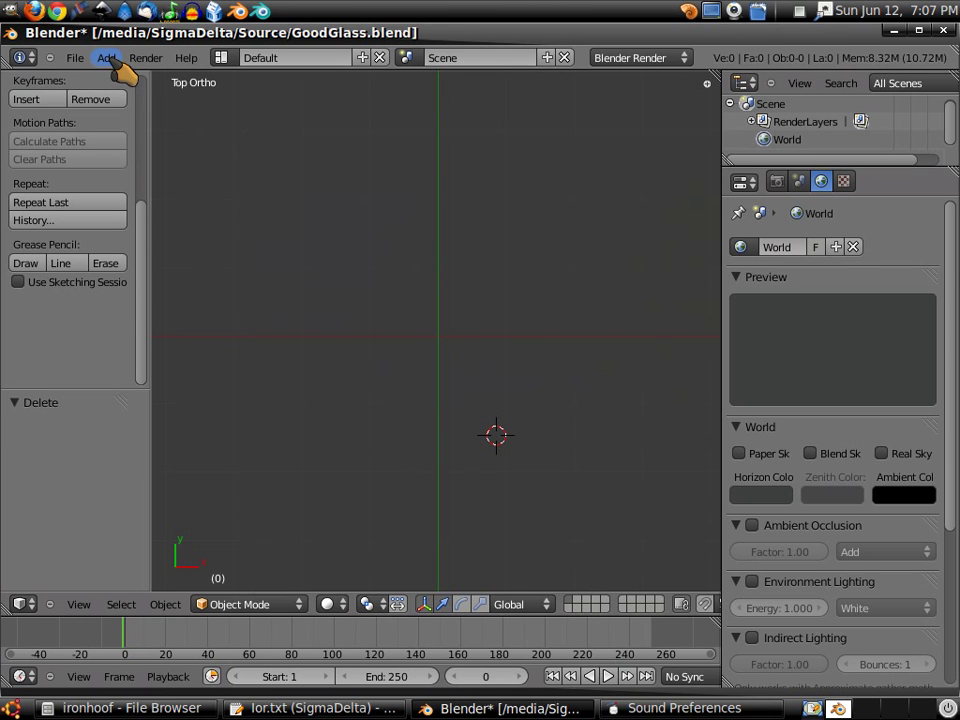
# Step: Add a plane mesh to the empty scene
pyautogui.click(108, 59)
pyautogui.moveTo(118, 77)
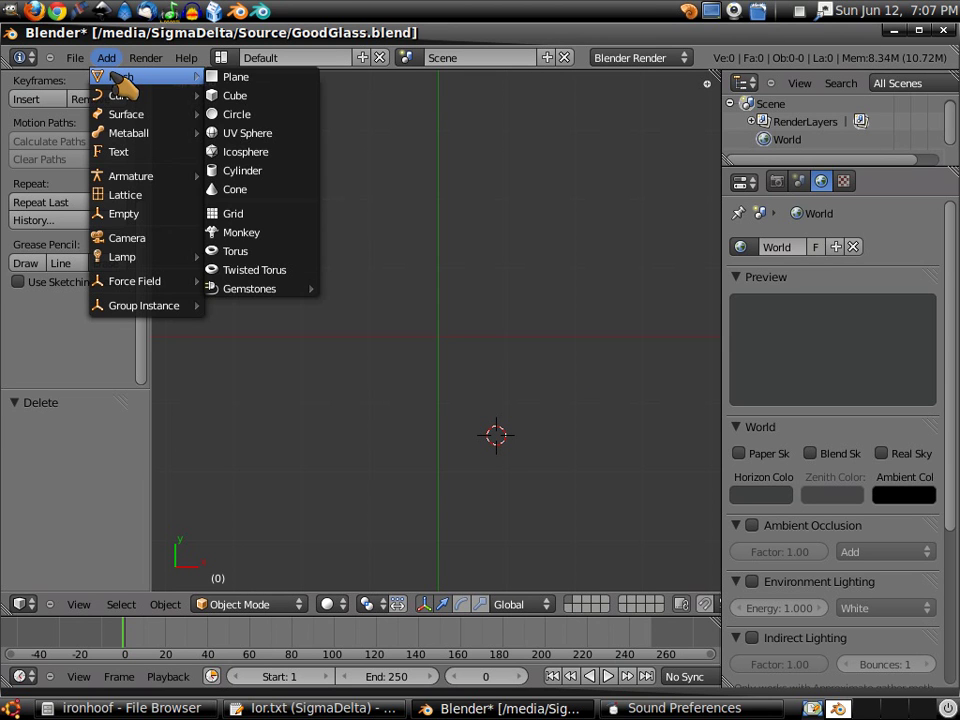
pyautogui.moveTo(278, 290)
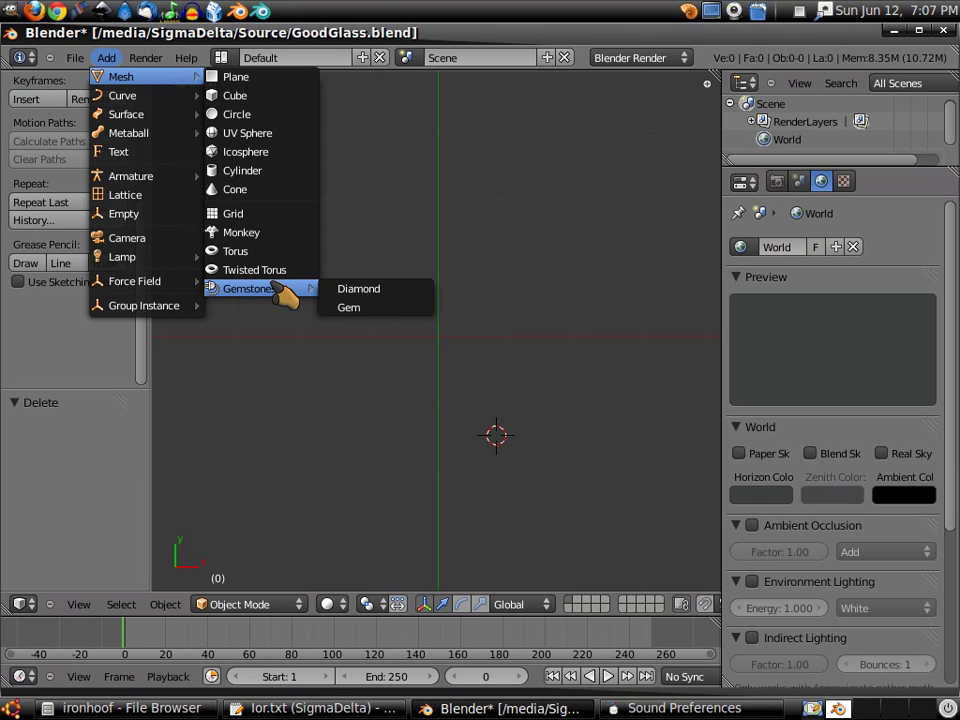
pyautogui.click(280, 78)
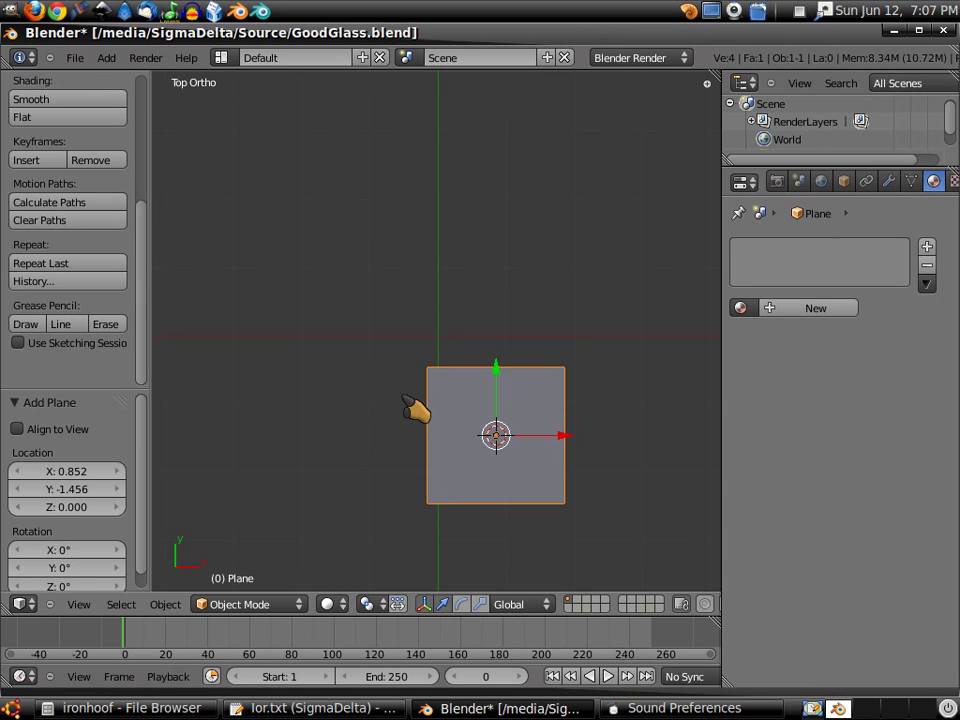
# Step: Snap the 3D cursor to the scene center and snap the plane to the cursor
pyautogui.hotkey('shift', 's')
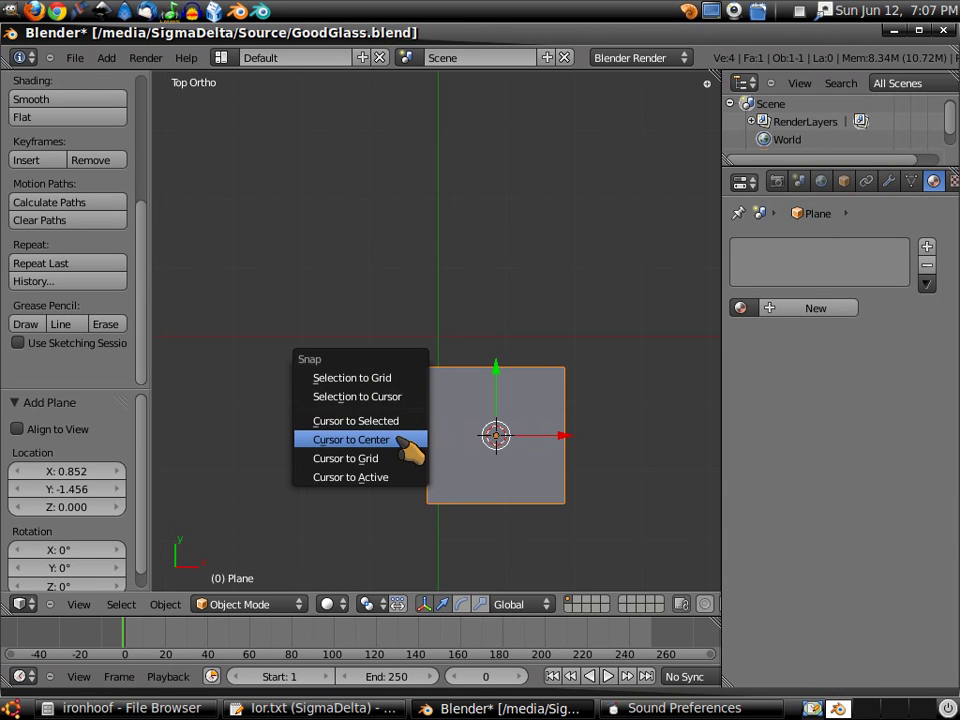
pyautogui.click(405, 440)
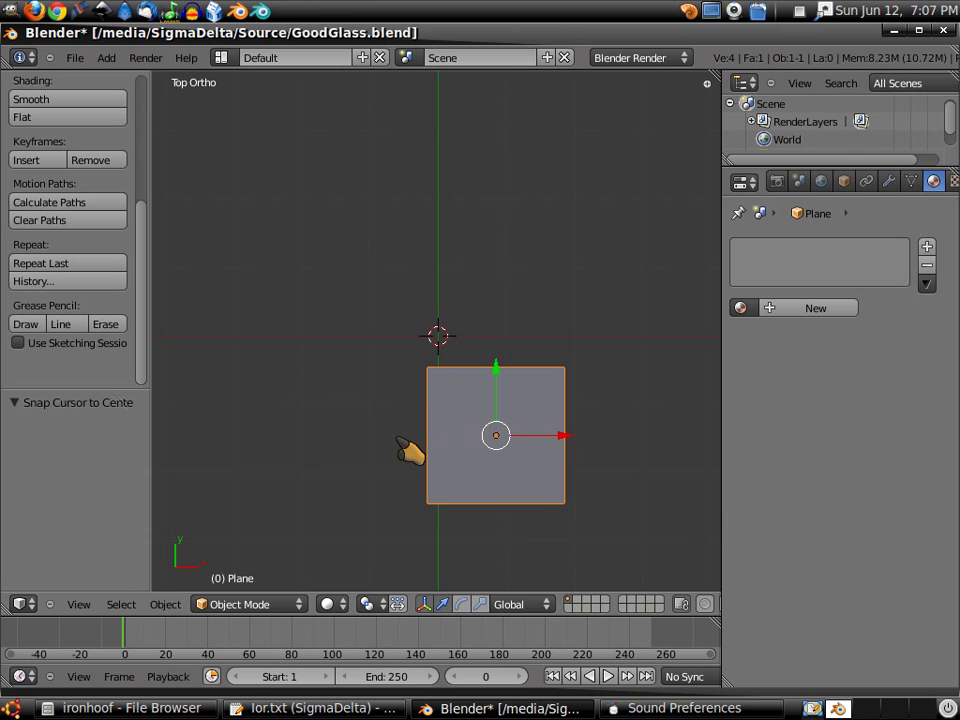
pyautogui.hotkey('shift', 's')
pyautogui.click(410, 397)
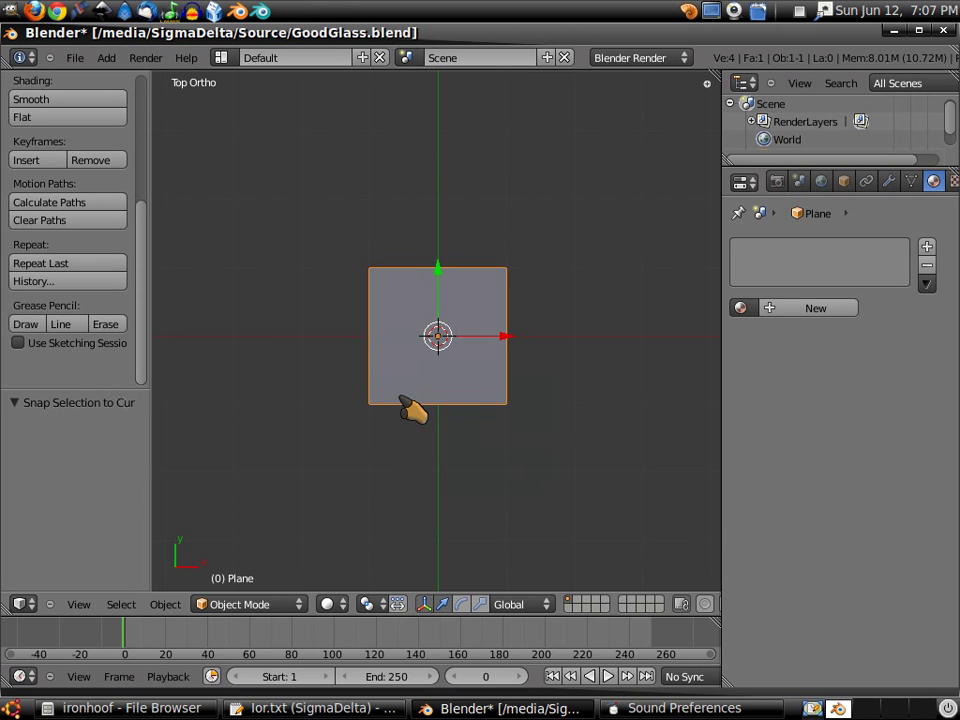
# Step: In top view, scale the plane along X by about 0.575 to make a narrow rectangle
pyautogui.moveTo(428, 497); pyautogui.dragTo(424, 418, button='middle')
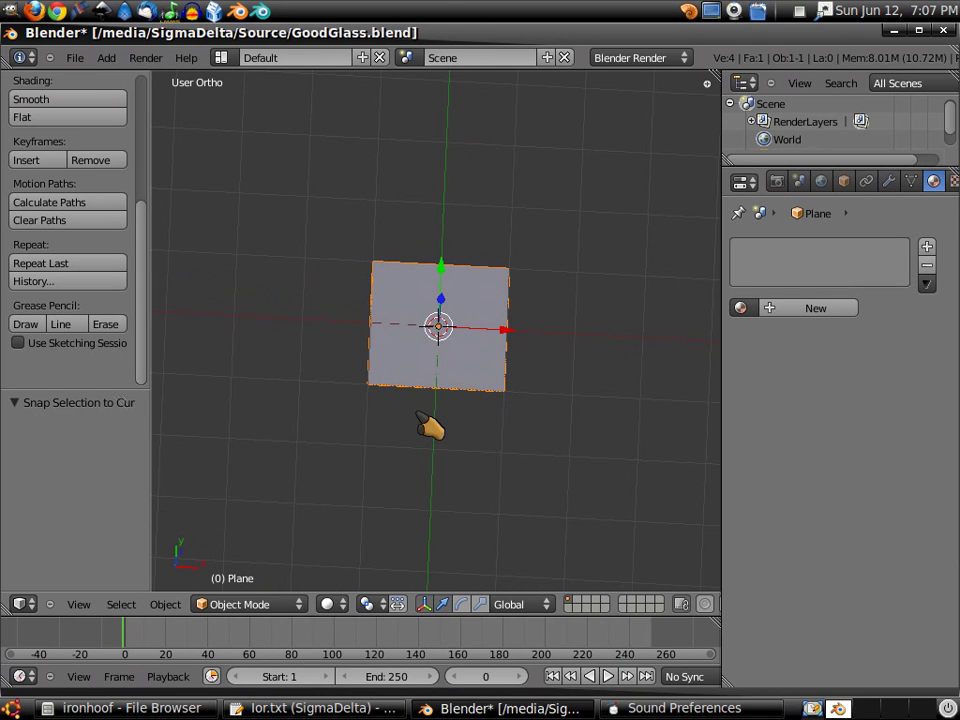
pyautogui.press('KP_7')
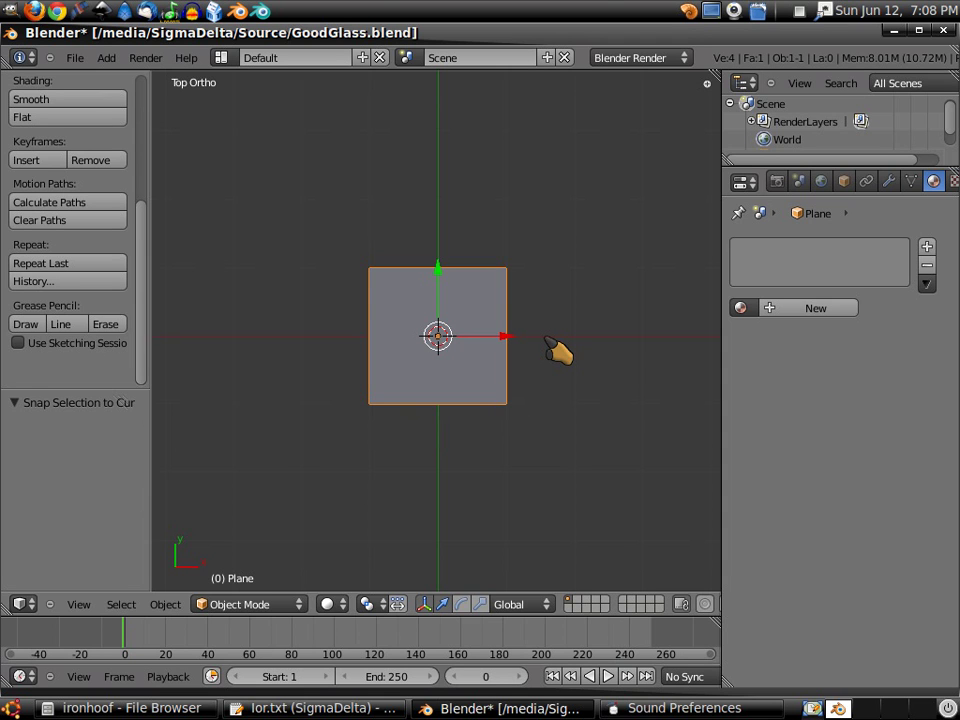
pyautogui.press('s')
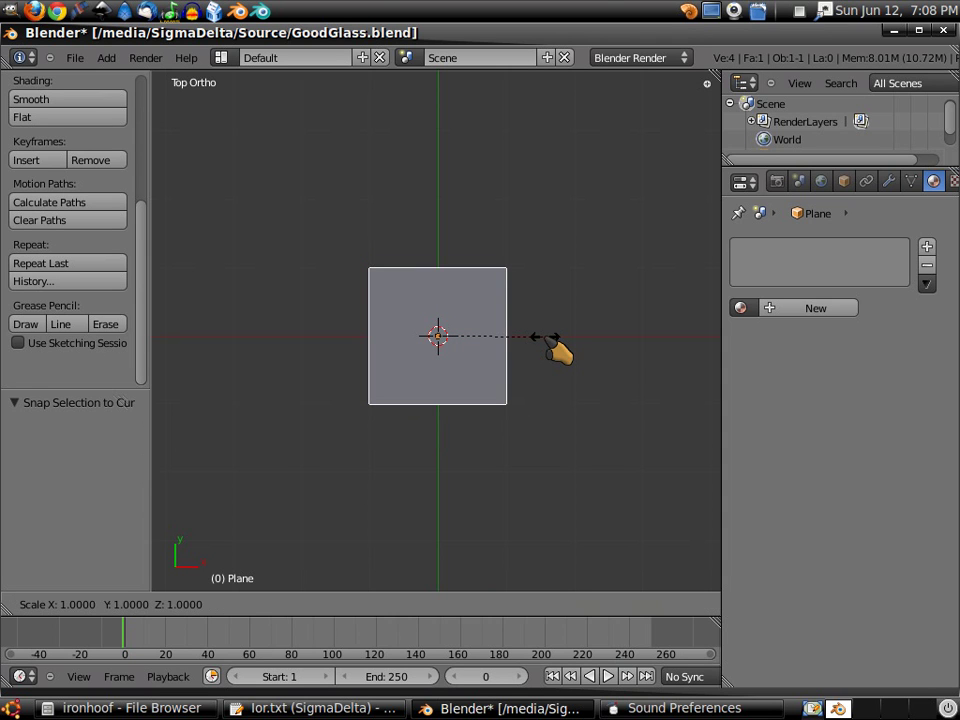
pyautogui.press('x')
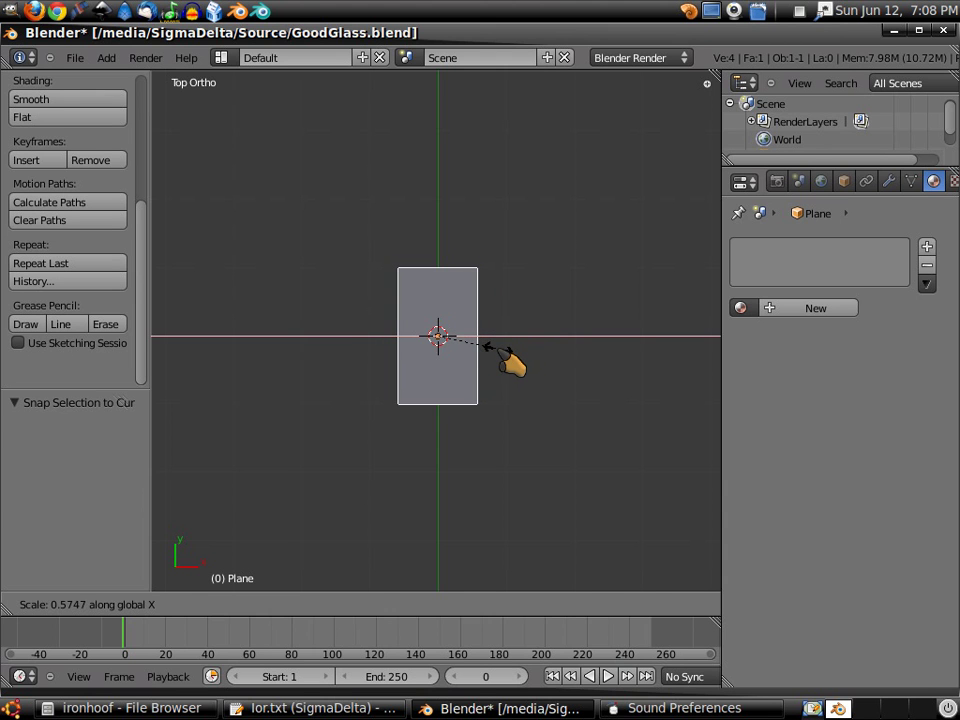
pyautogui.click(512, 362)
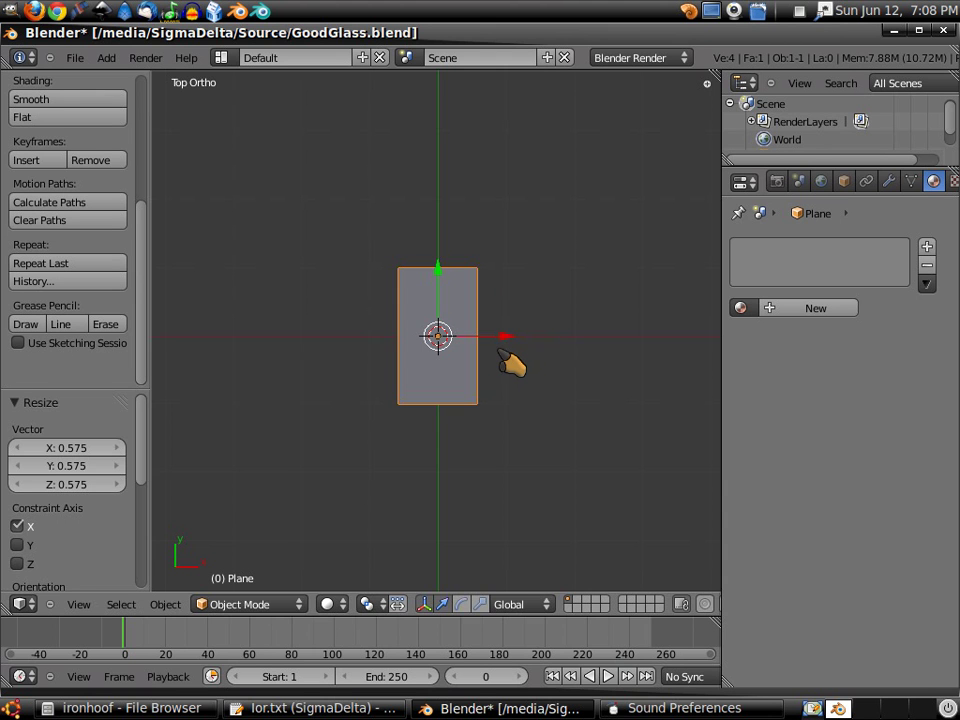
# Step: In Edit Mode, extrude the rectangle's two long side edges in place and scale them outward along X by about 1.25
pyautogui.click(268, 610)
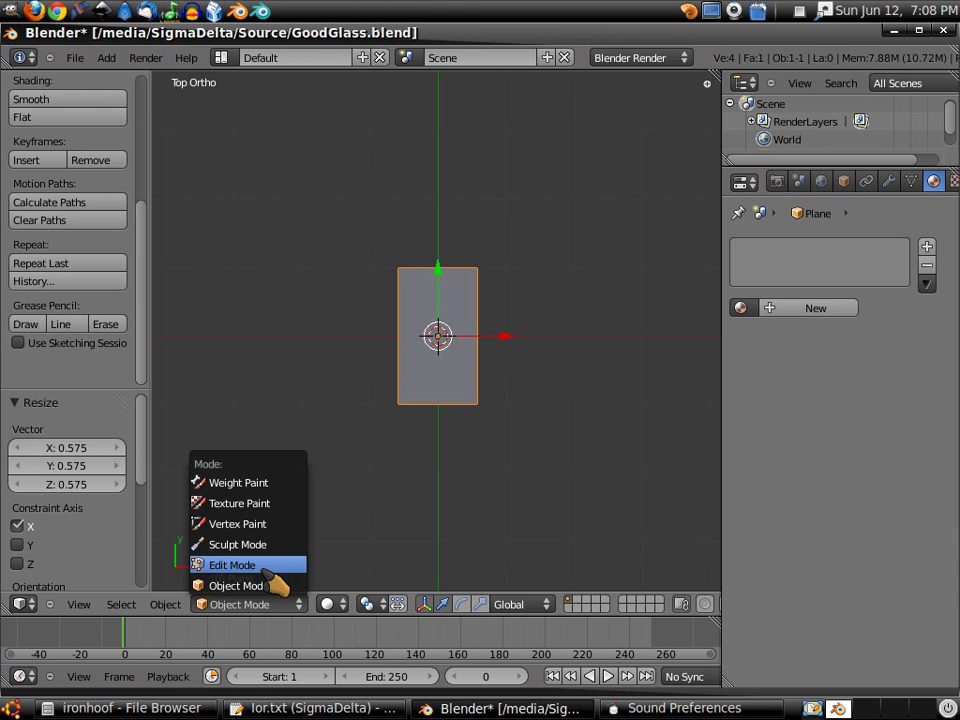
pyautogui.click(268, 566)
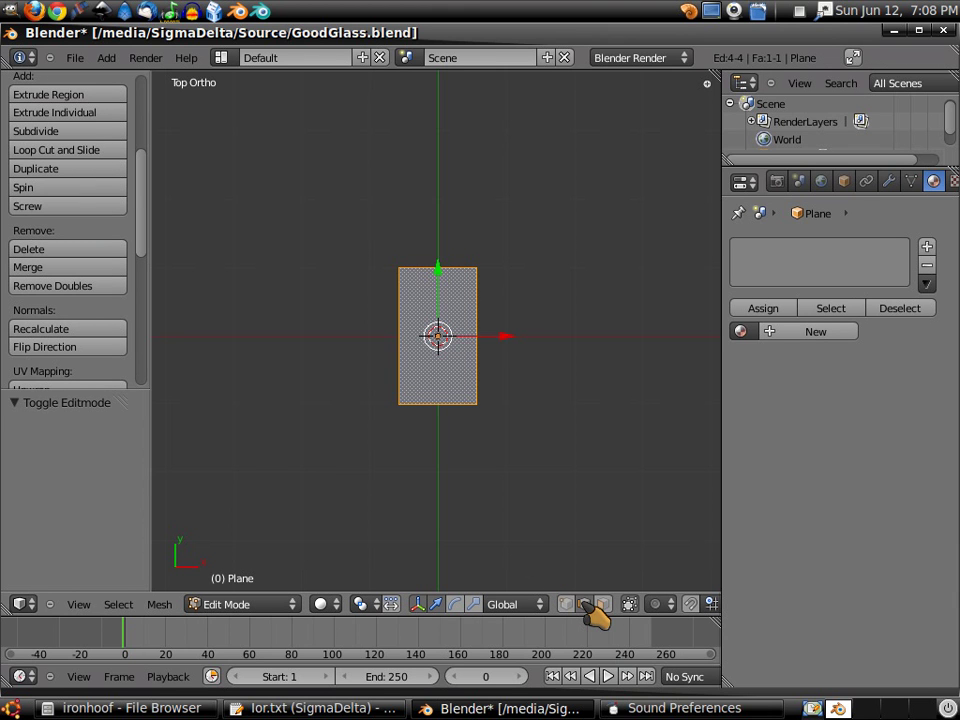
pyautogui.rightClick(477, 357)
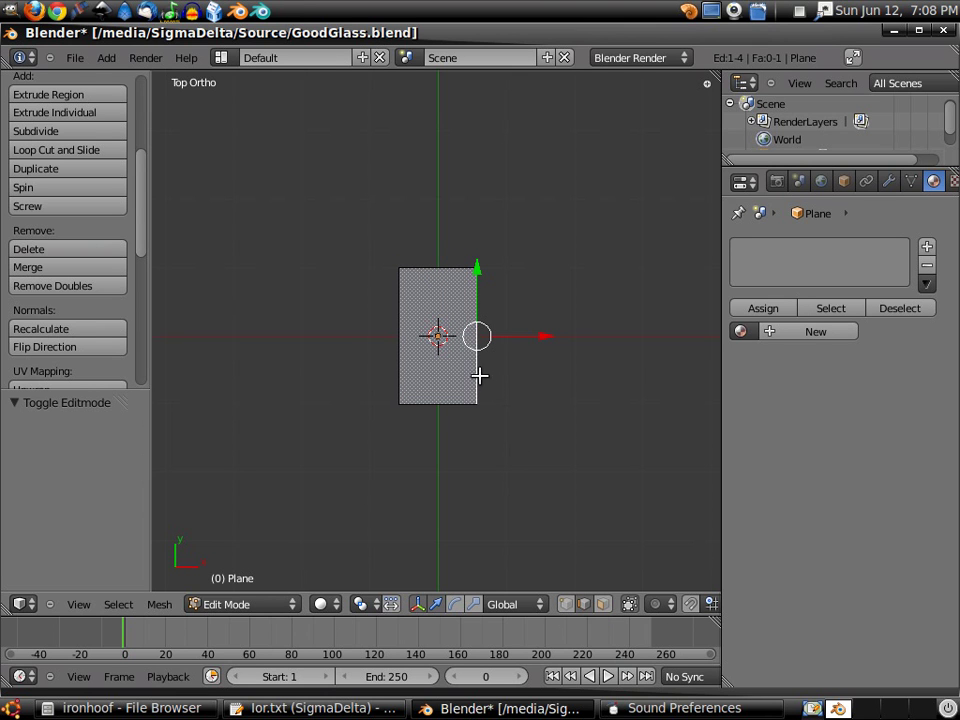
pyautogui.keyDown('shift'); pyautogui.rightClick(397, 364); pyautogui.keyUp('shift')
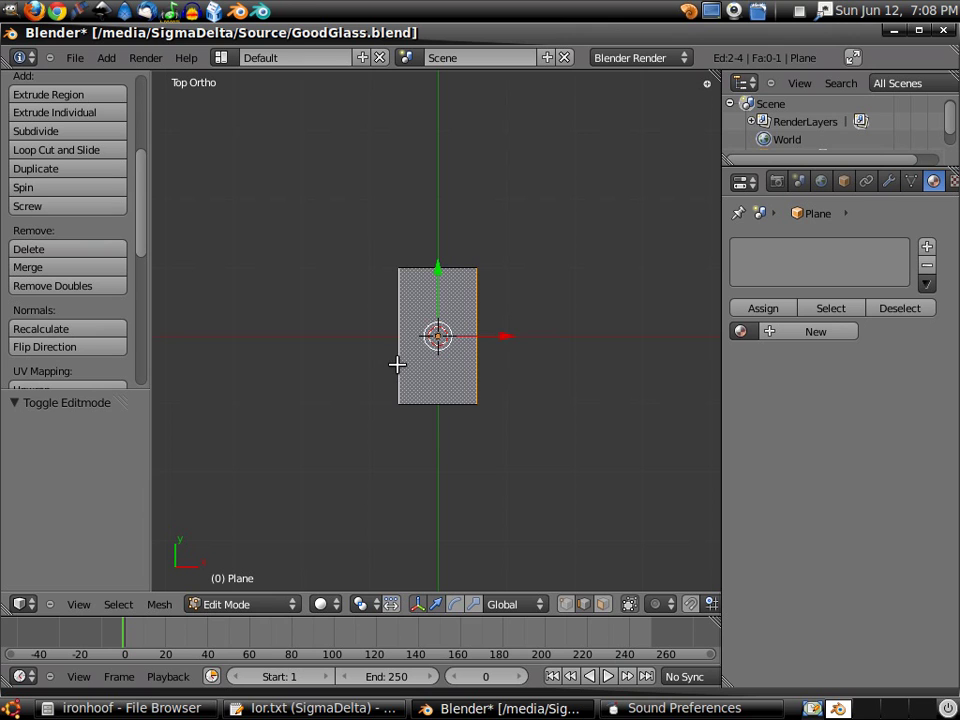
pyautogui.press('e')
pyautogui.rightClick(524, 357)
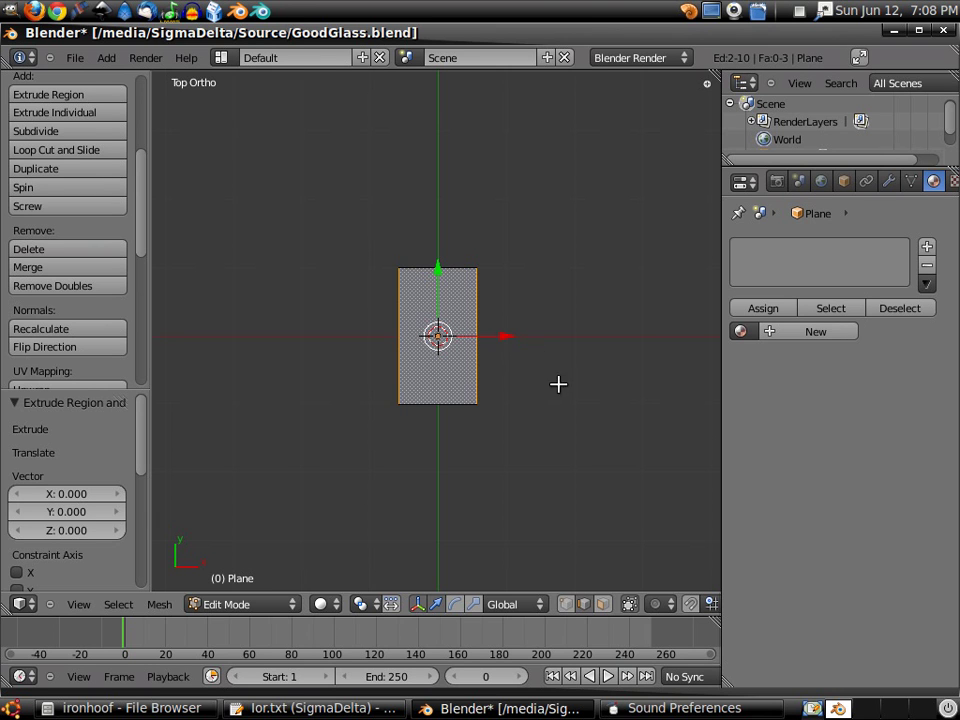
pyautogui.press('s')
pyautogui.press('x')
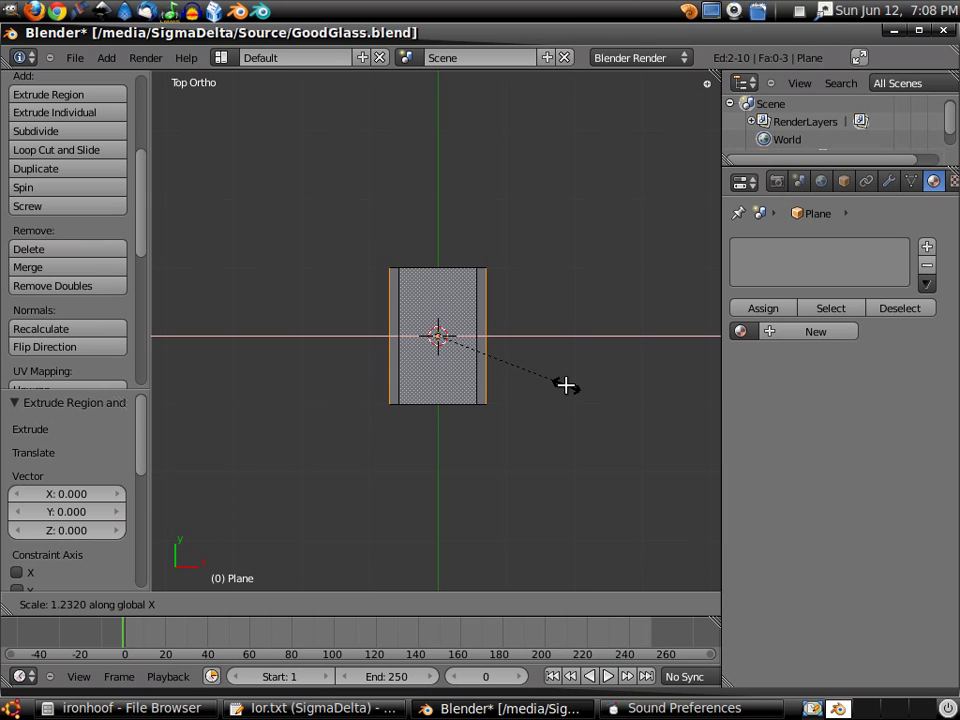
pyautogui.click(567, 386)
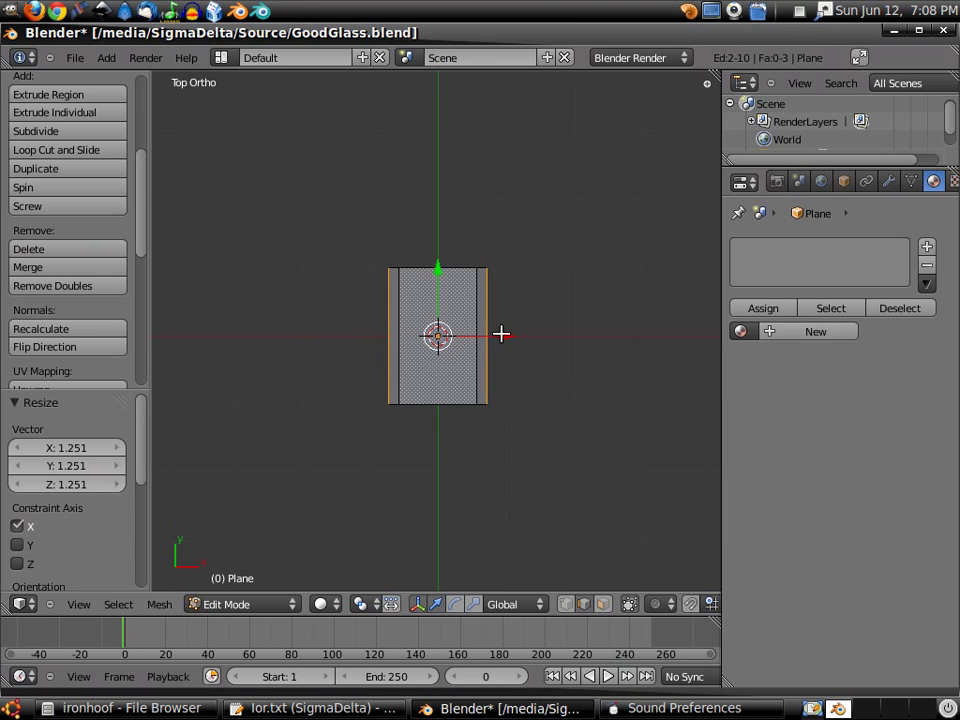
# Step: Extrude the central rectangle's two short end edges in place and scale them outward along Y by about 1.147
pyautogui.rightClick(440, 268)
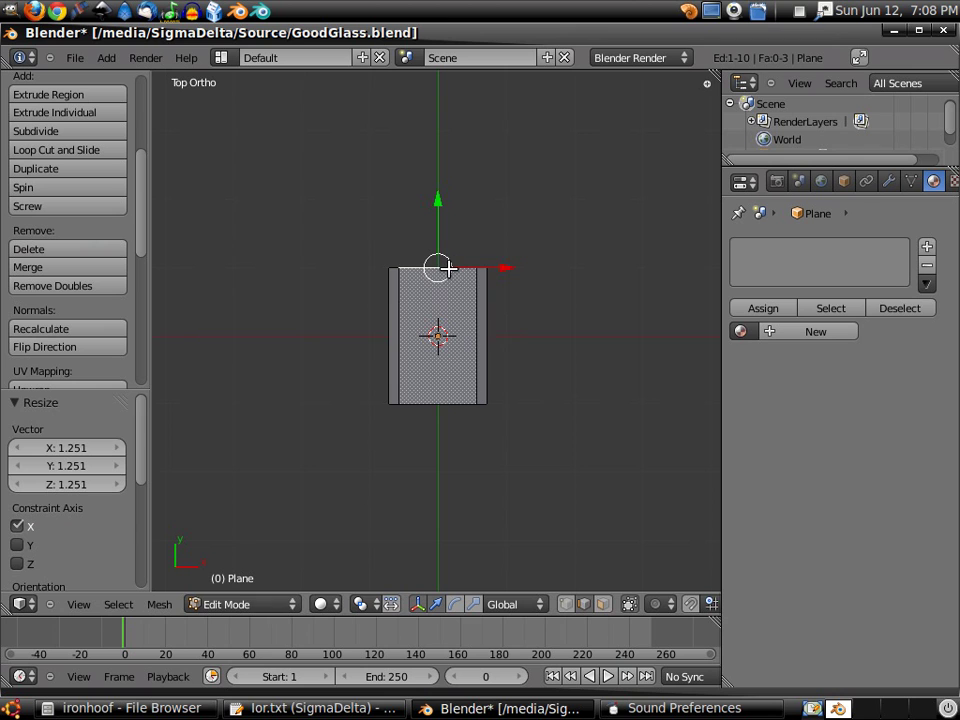
pyautogui.keyDown('shift'); pyautogui.rightClick(437, 403); pyautogui.keyUp('shift')
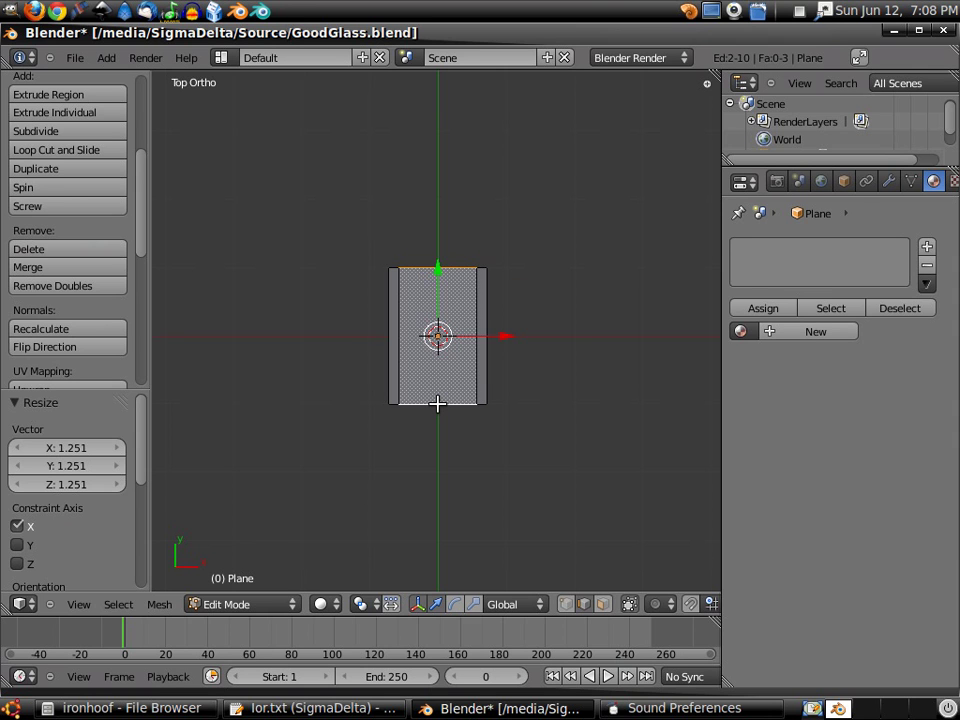
pyautogui.press('e')
pyautogui.rightClick(437, 403)
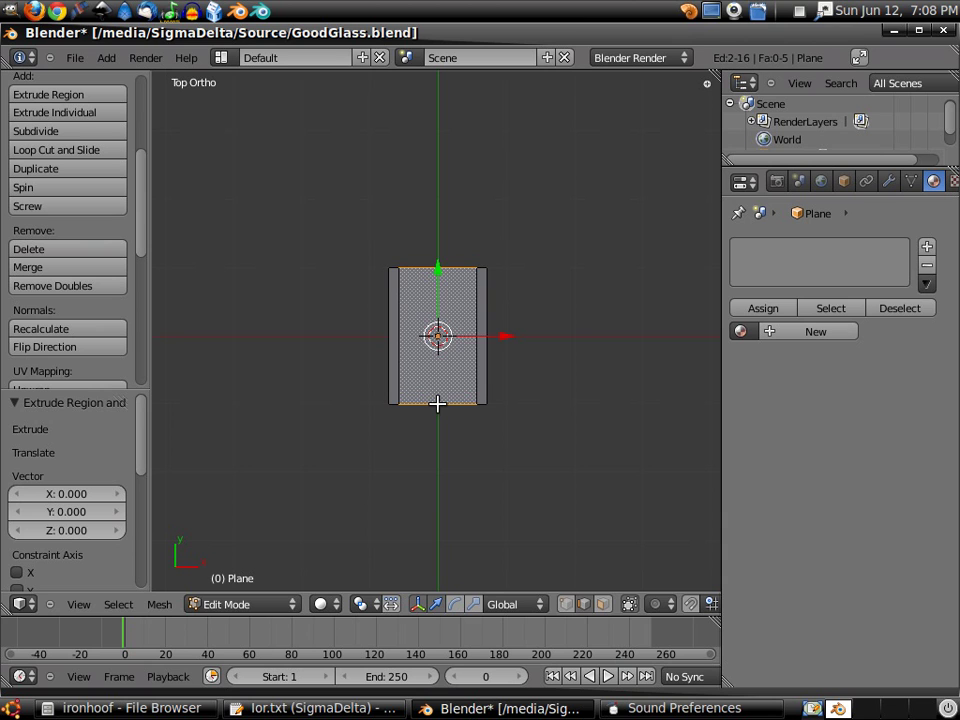
pyautogui.press('s')
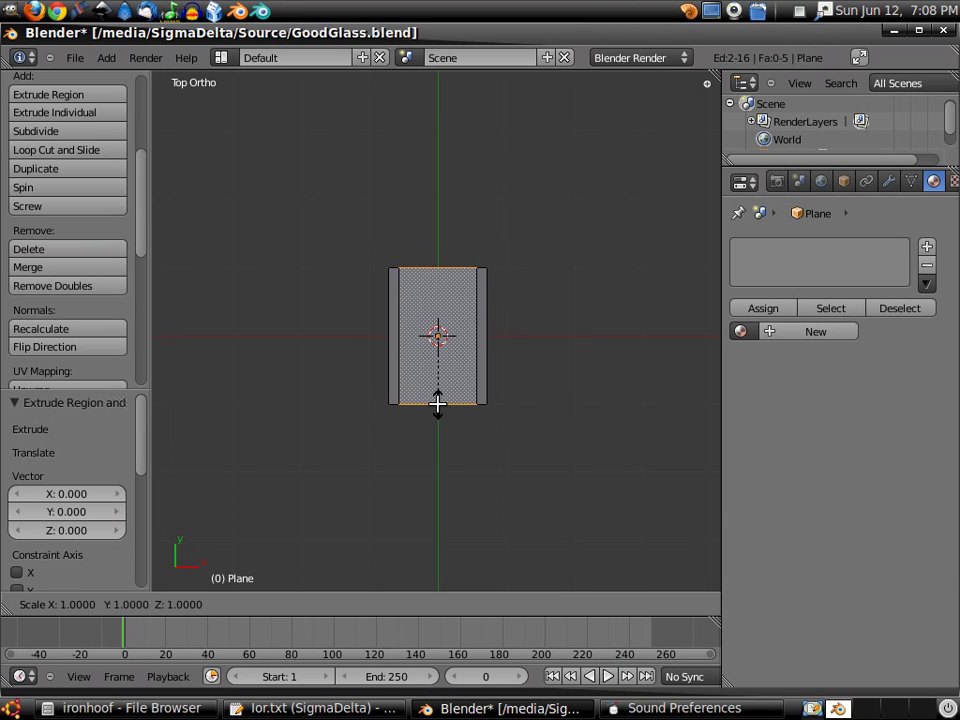
pyautogui.press('y')
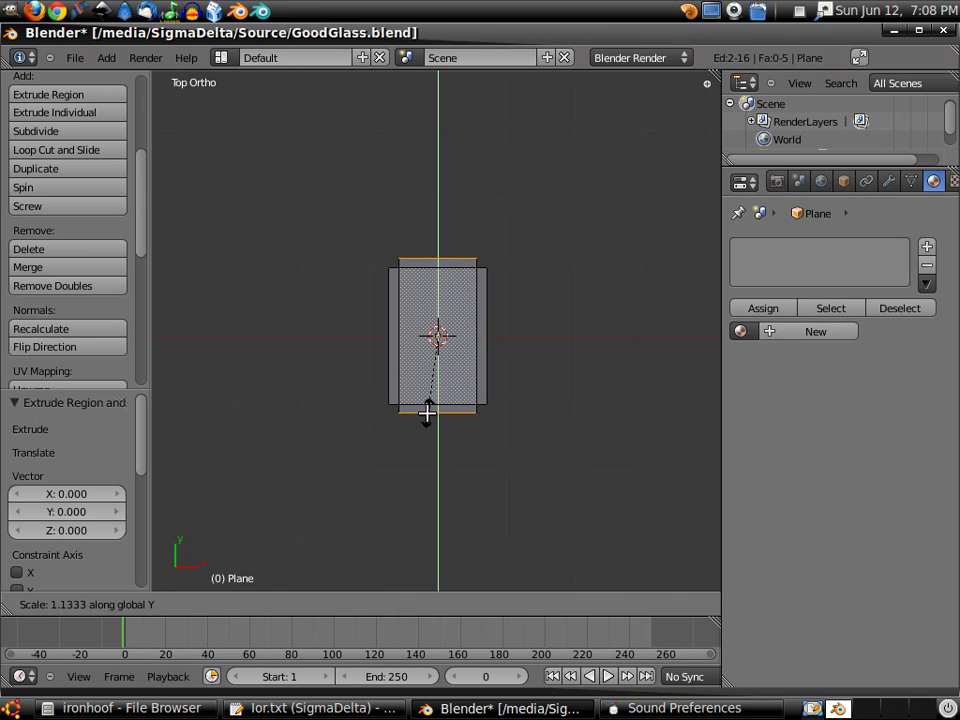
pyautogui.click(427, 412)
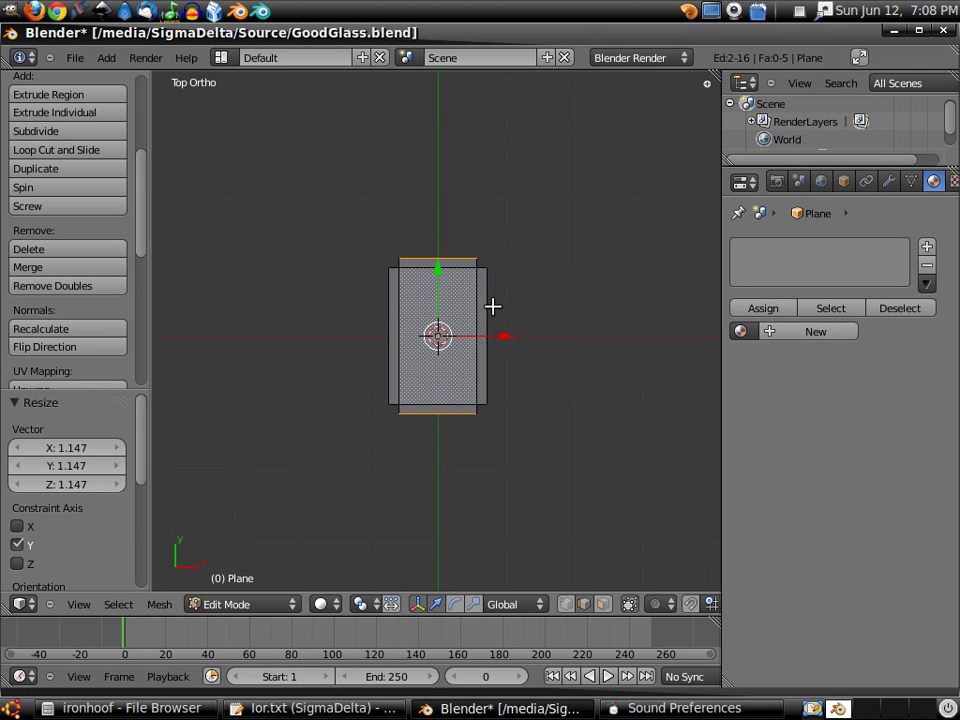
# Step: Extrude the outermost edges of both side strips in place and scale them outward along X by about 1.551
pyautogui.rightClick(487, 302)
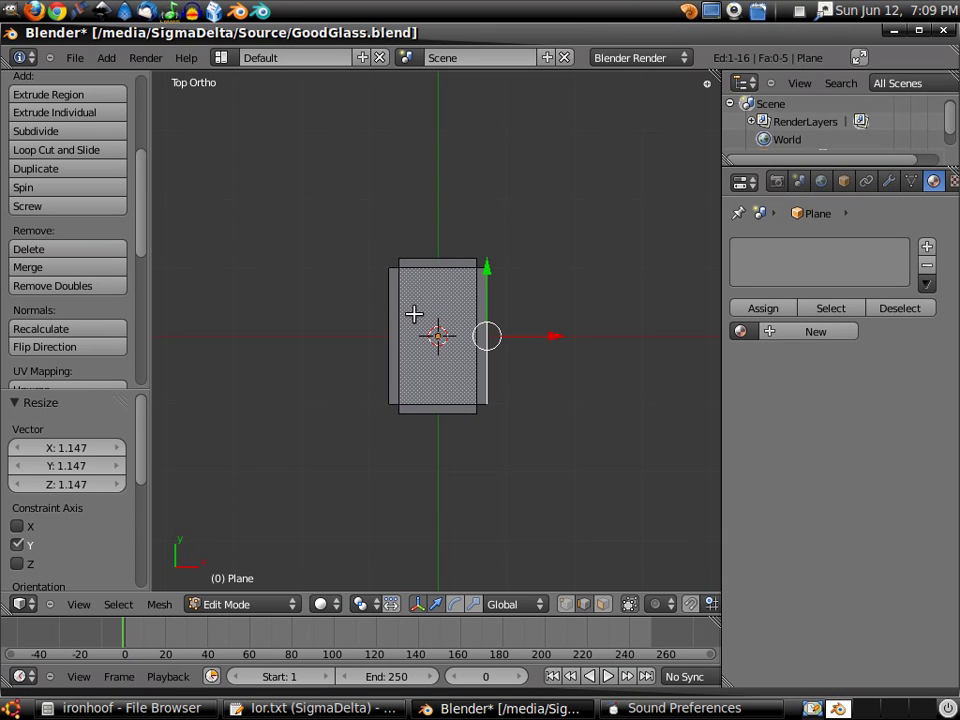
pyautogui.keyDown('shift'); pyautogui.rightClick(389, 321); pyautogui.keyUp('shift')
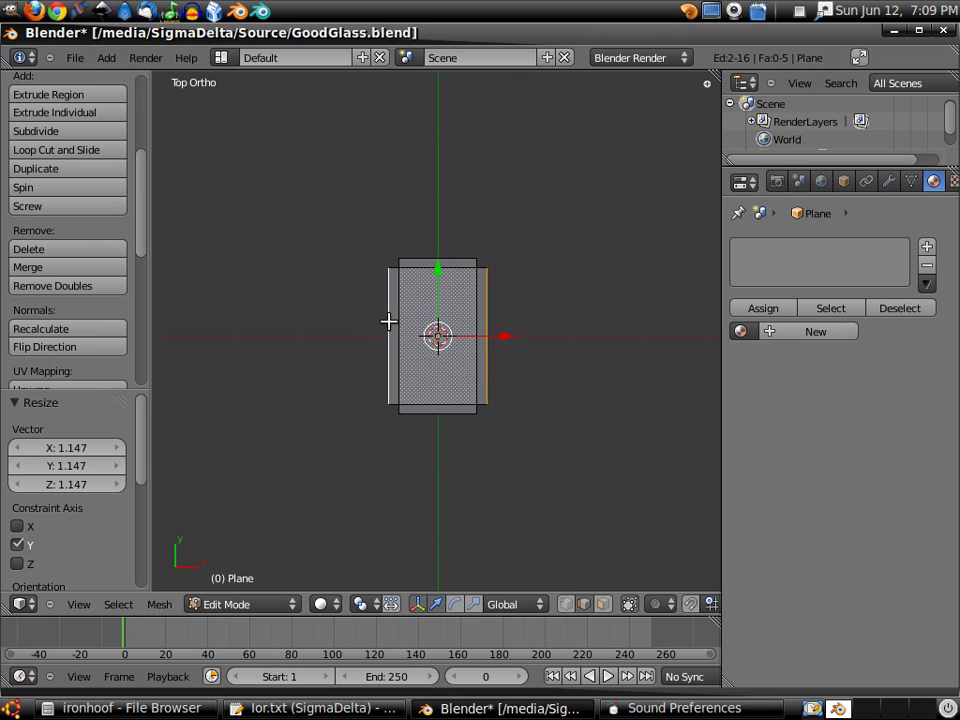
pyautogui.press('e')
pyautogui.rightClick(510, 335)
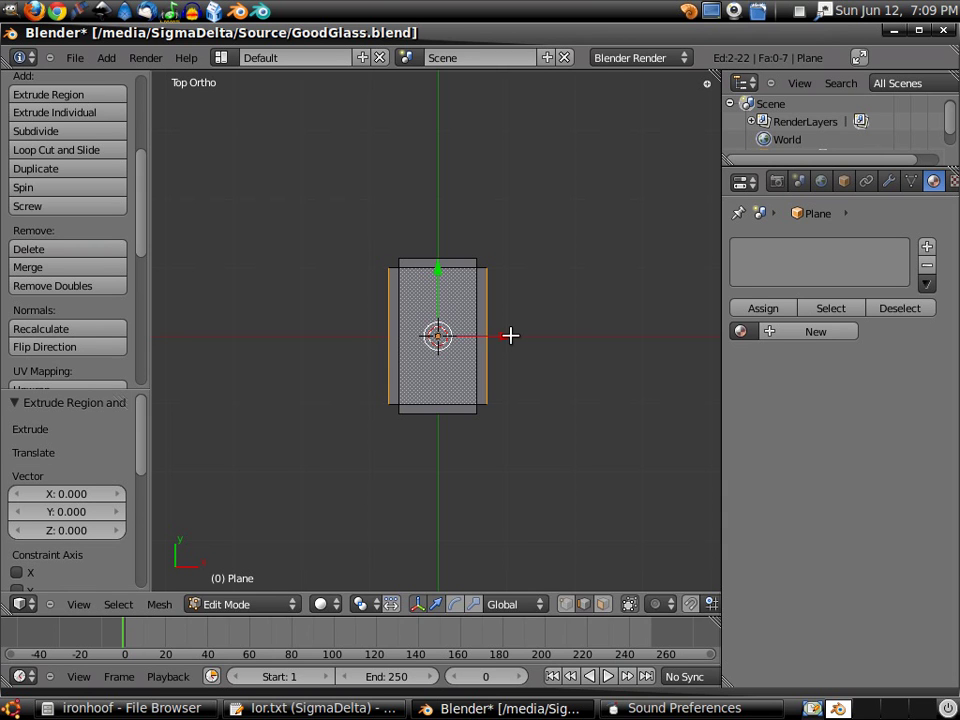
pyautogui.press('s')
pyautogui.press('x')
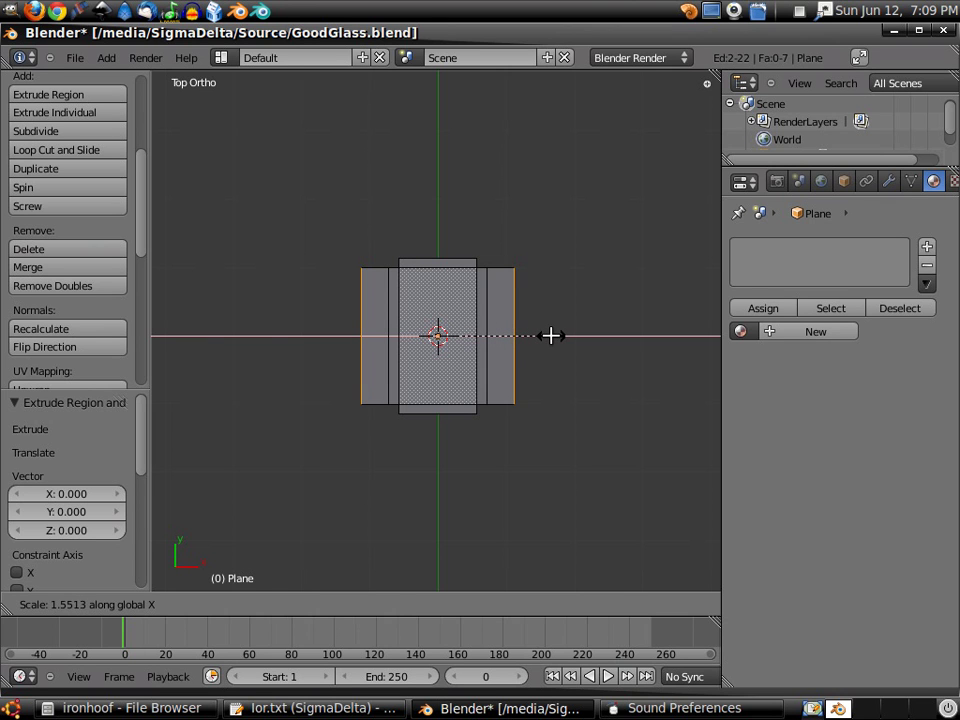
pyautogui.click(551, 336)
# Step: Extrude the outermost edges of both end strips in place and scale them outward along Y by about 1.365
pyautogui.rightClick(459, 259)
pyautogui.keyDown('shift'); pyautogui.rightClick(443, 412); pyautogui.keyUp('shift')
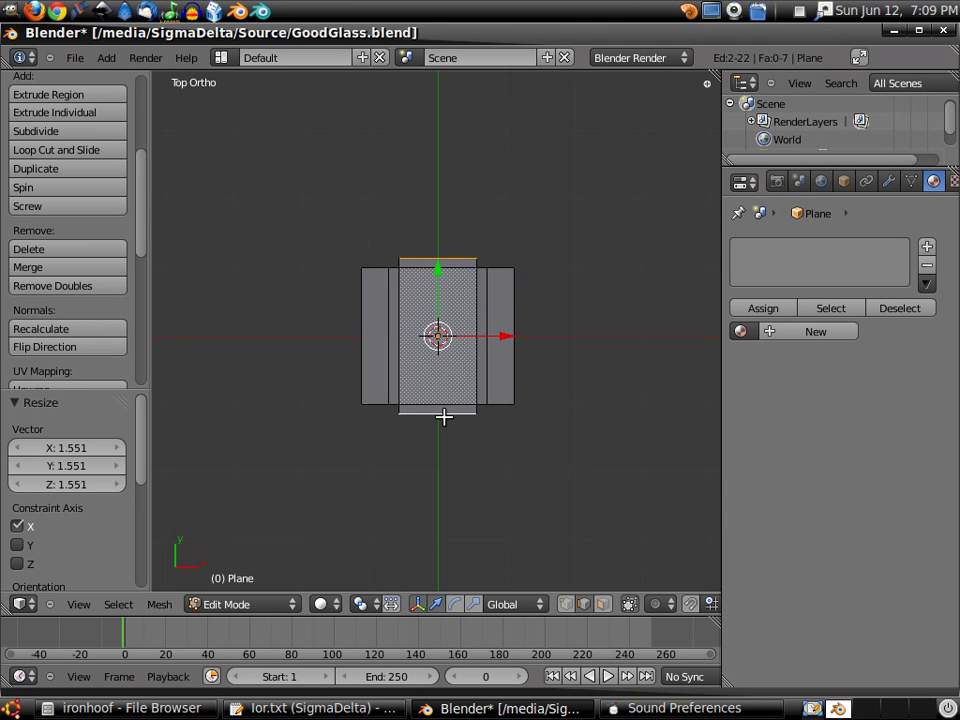
pyautogui.press('e')
pyautogui.rightClick(444, 416)
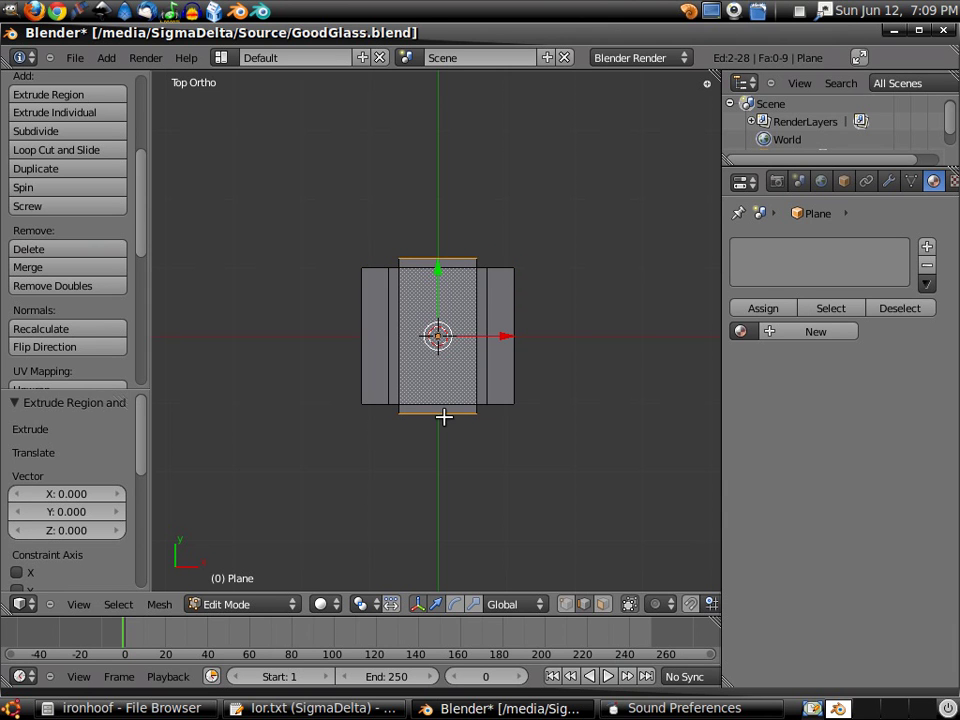
pyautogui.press('s')
pyautogui.press('y')
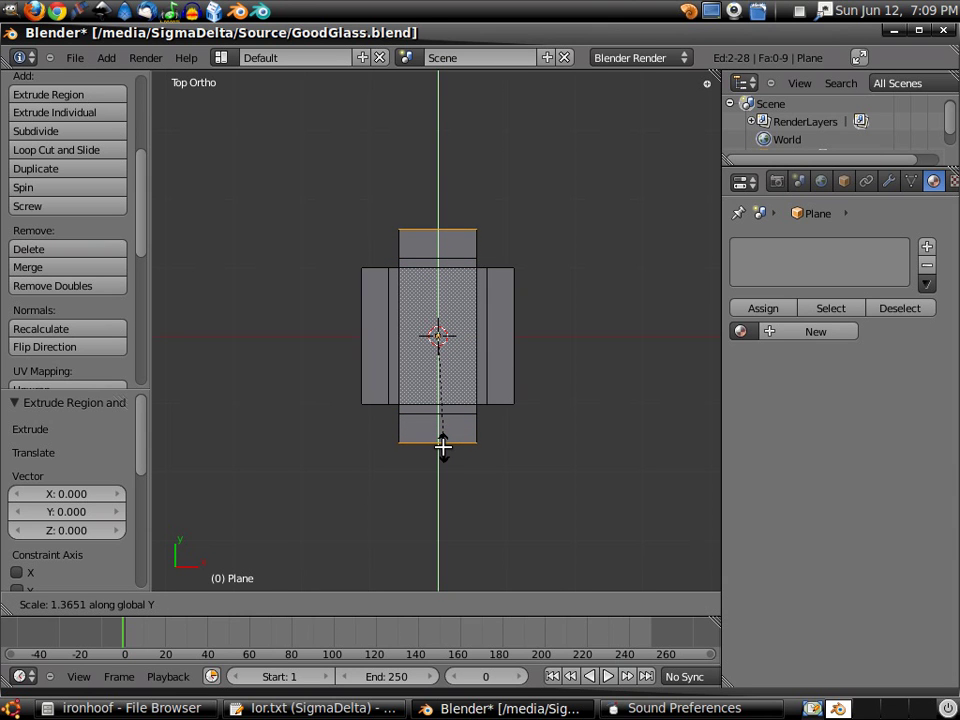
pyautogui.click(443, 447)
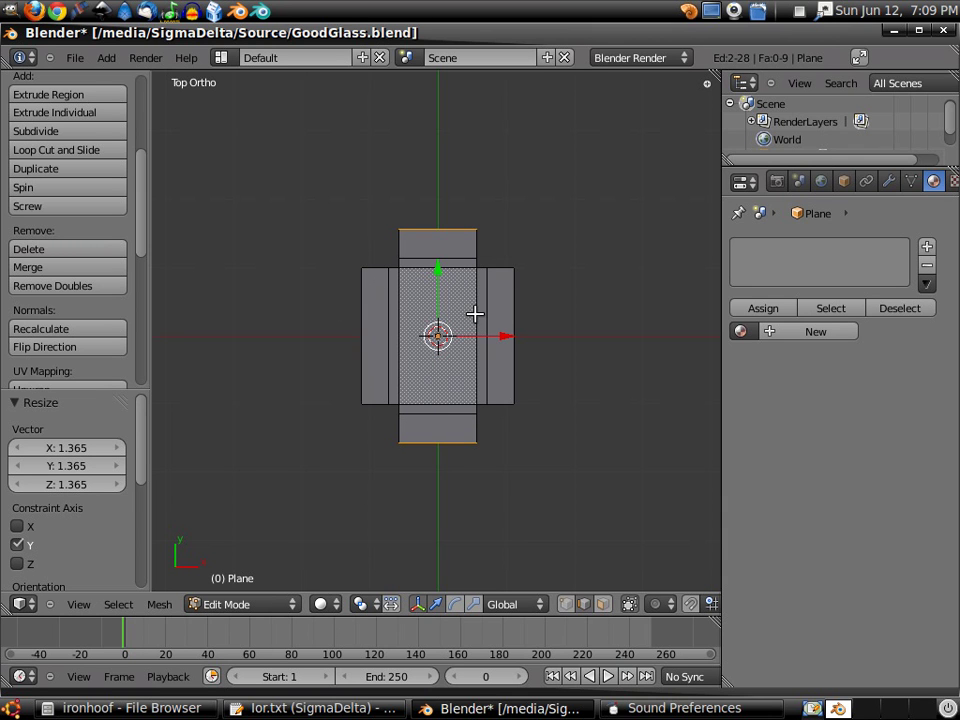
# Step: In vertex select mode, fill the inner corner gap at the +X, -Y corner of the central rectangle with a triangular face
pyautogui.scroll(1, 469, 485)
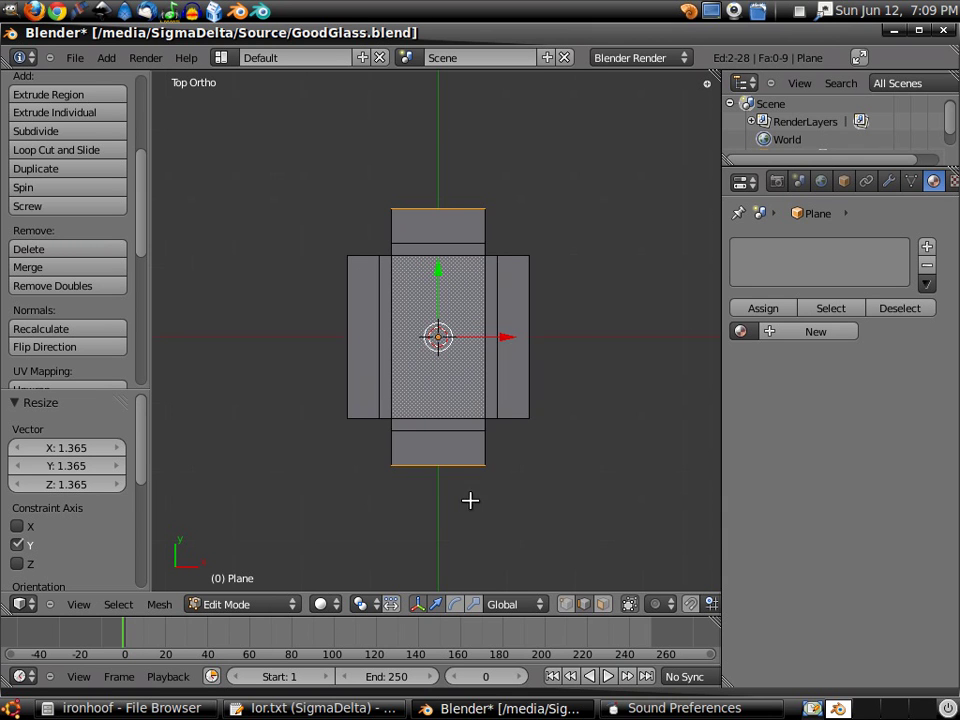
pyautogui.click(566, 604)
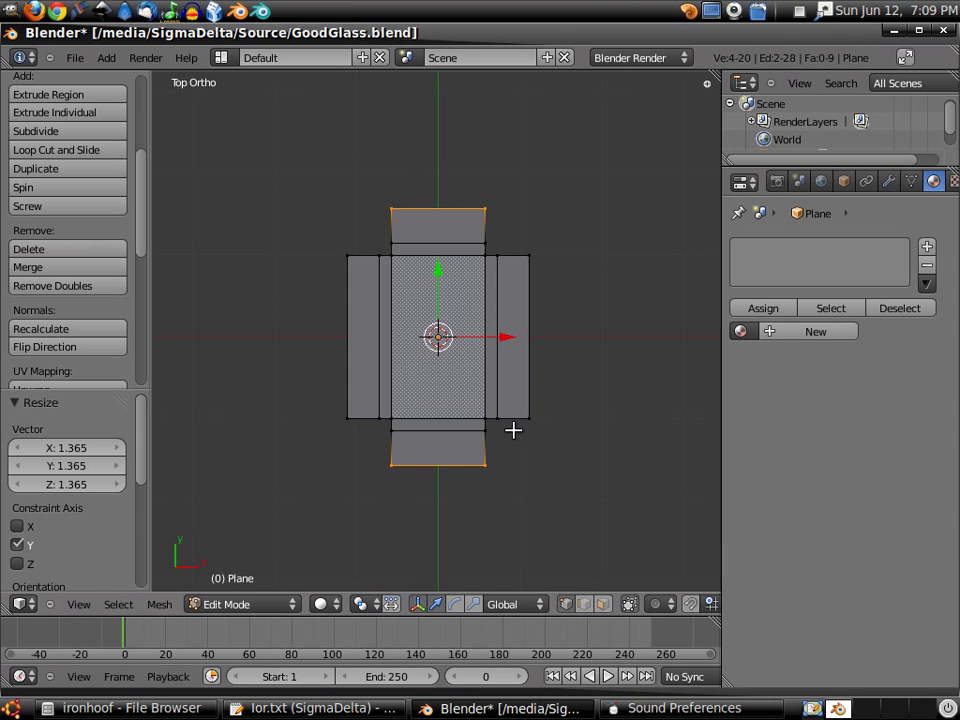
pyautogui.rightClick(485, 419)
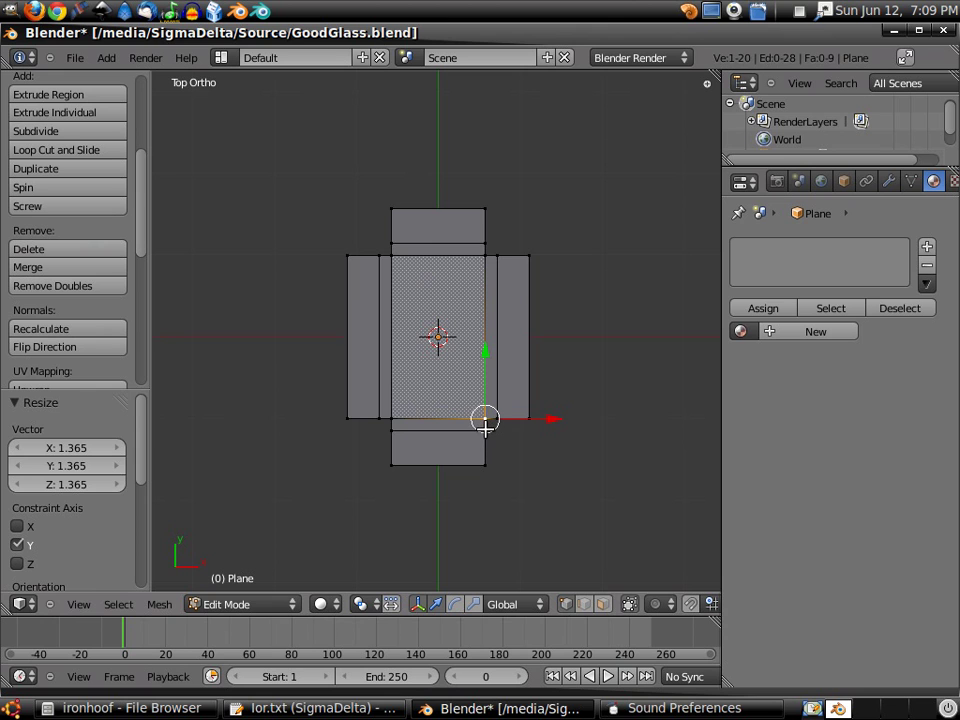
pyautogui.keyDown('shift'); pyautogui.rightClick(485, 428); pyautogui.keyUp('shift')
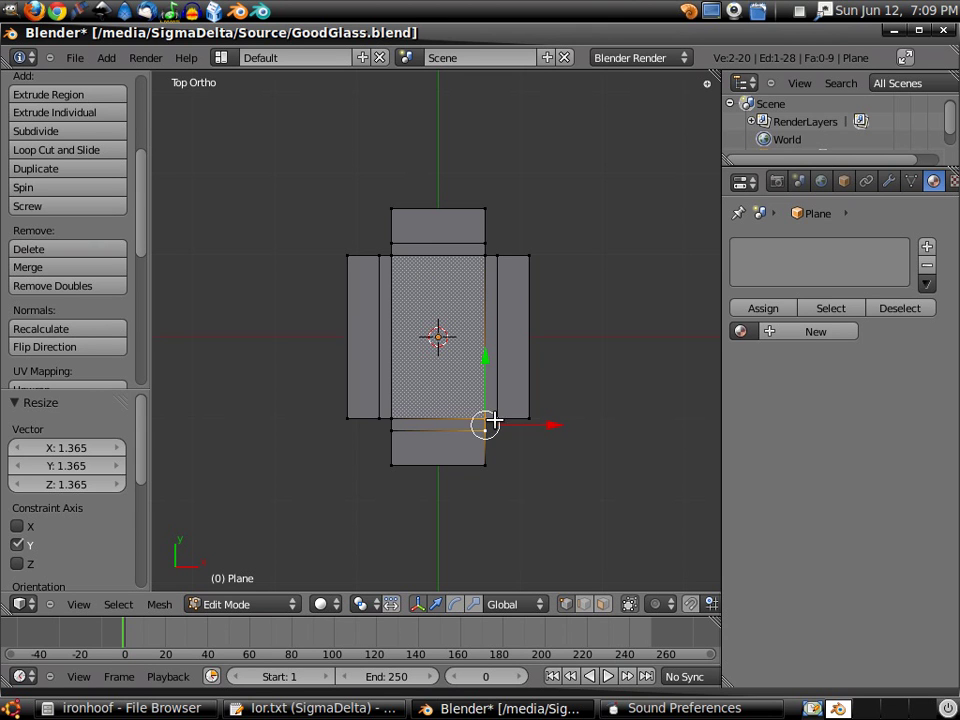
pyautogui.keyDown('shift'); pyautogui.rightClick(496, 419); pyautogui.keyUp('shift')
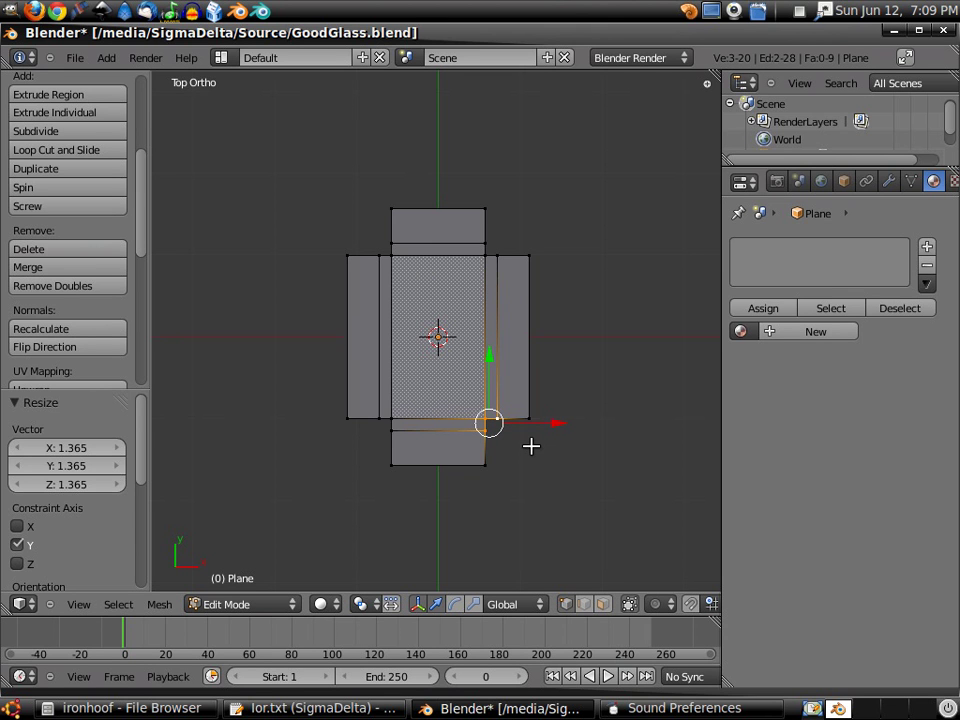
pyautogui.press('f')
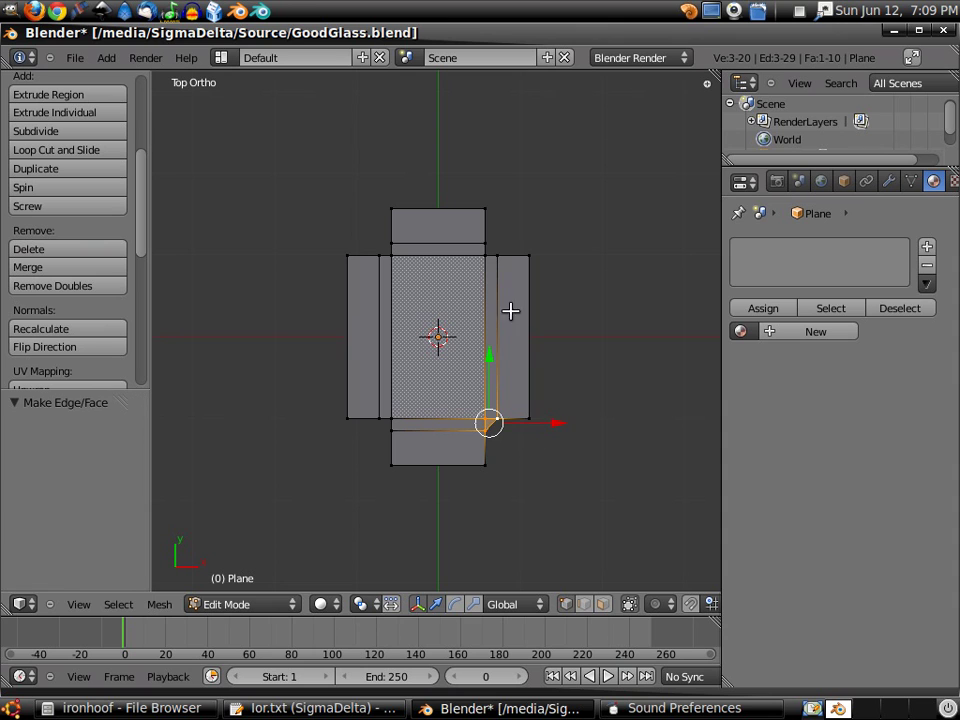
# Step: Fill the inner corner gap at the central rectangle's +X, +Y corner with a triangular face
pyautogui.rightClick(485, 255)
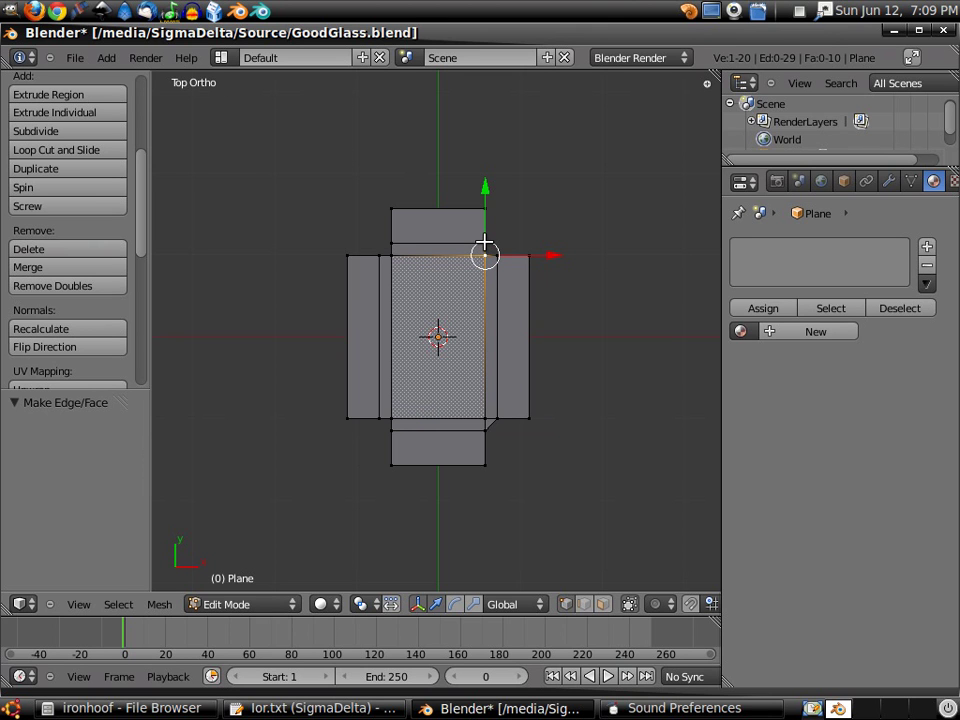
pyautogui.keyDown('shift'); pyautogui.rightClick(485, 244); pyautogui.keyUp('shift')
pyautogui.keyDown('shift'); pyautogui.rightClick(496, 255); pyautogui.keyUp('shift')
pyautogui.press('f')
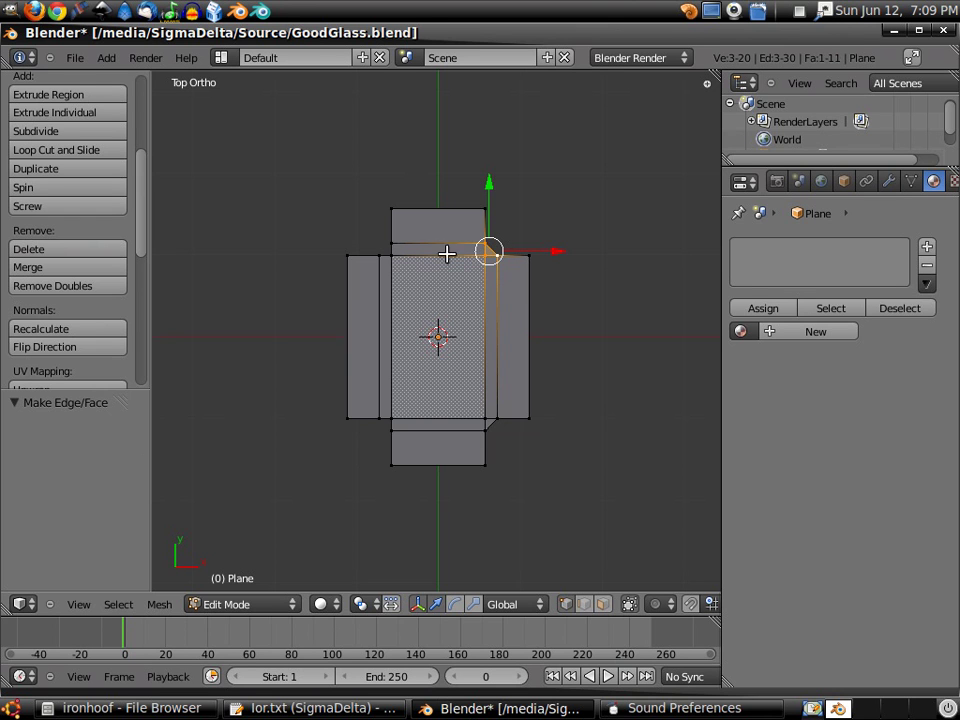
# Step: Fill the two inner corner gaps on the central rectangle's -X side with triangular faces
pyautogui.rightClick(391, 258)
pyautogui.keyDown('shift'); pyautogui.rightClick(391, 243); pyautogui.keyUp('shift')
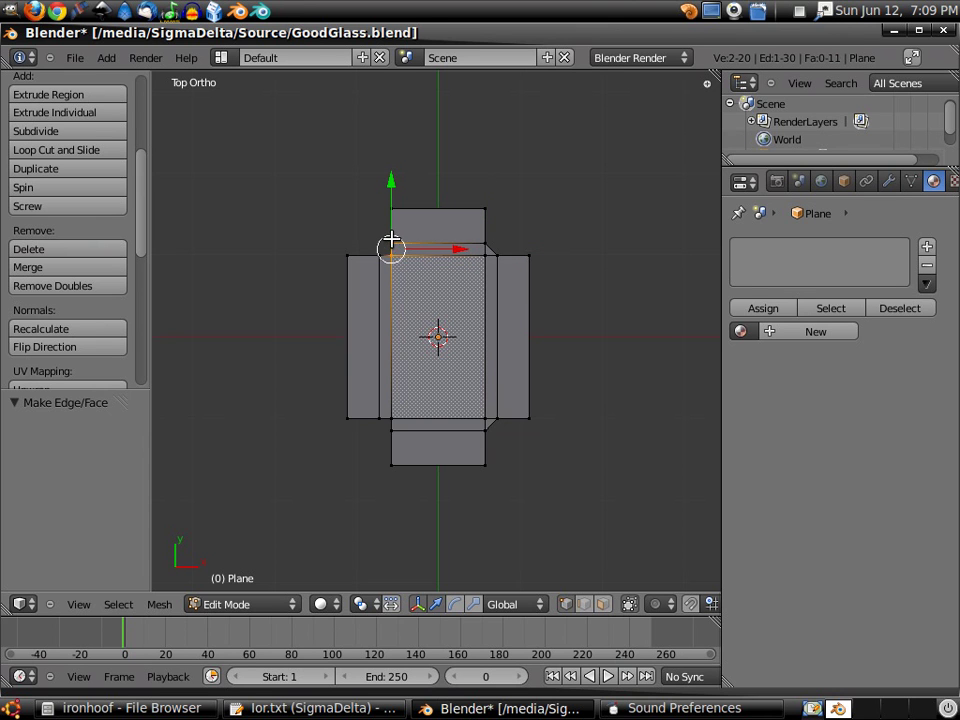
pyautogui.keyDown('shift'); pyautogui.rightClick(380, 257); pyautogui.keyUp('shift')
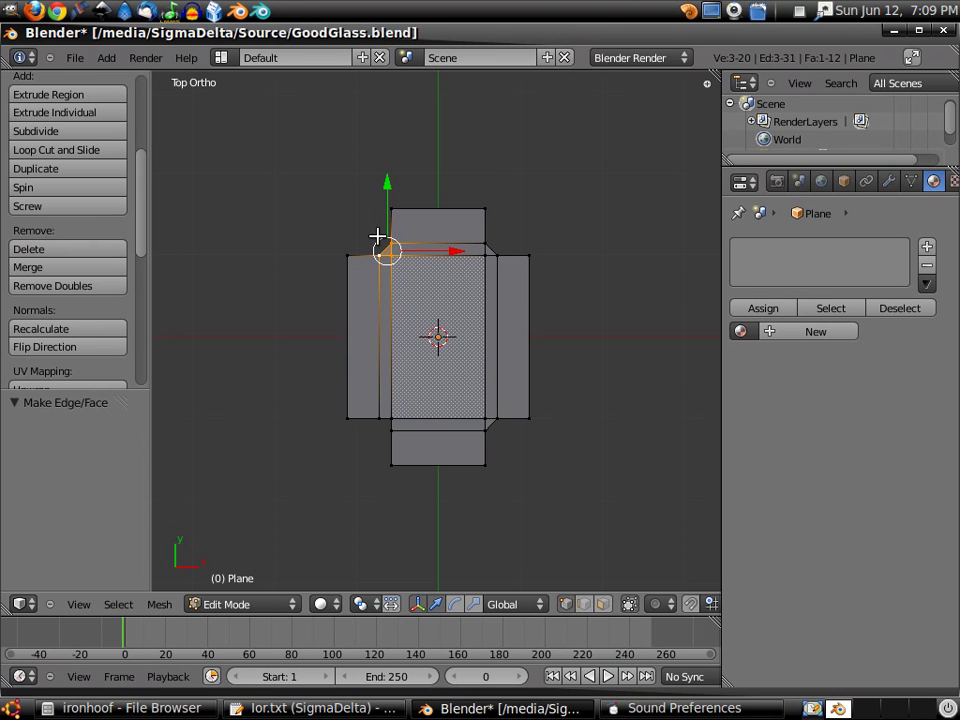
pyautogui.rightClick(389, 416)
pyautogui.keyDown('shift'); pyautogui.rightClick(382, 417); pyautogui.keyUp('shift')
pyautogui.keyDown('shift'); pyautogui.rightClick(390, 421); pyautogui.keyUp('shift')
pyautogui.press('f')
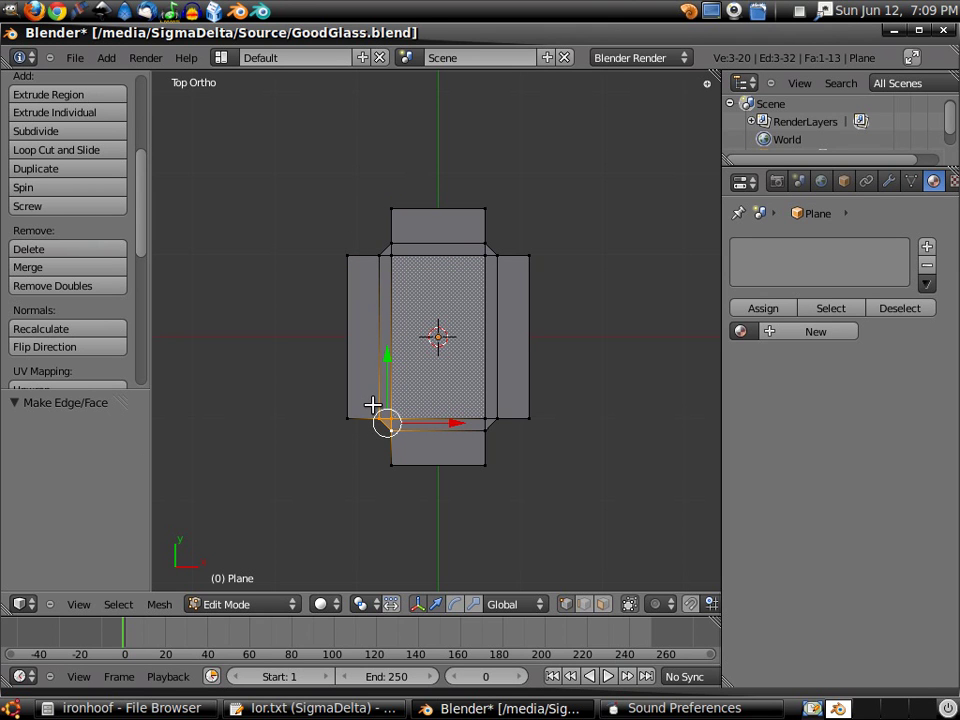
# Step: Fill both outer corner gaps at the +Y end with four-sided faces joining the end strip to the side strips
pyautogui.rightClick(484, 242)
pyautogui.keyDown('shift'); pyautogui.rightClick(485, 209); pyautogui.keyUp('shift')
pyautogui.keyDown('shift'); pyautogui.rightClick(527, 255); pyautogui.keyUp('shift')
pyautogui.keyDown('shift'); pyautogui.rightClick(498, 255); pyautogui.keyUp('shift')
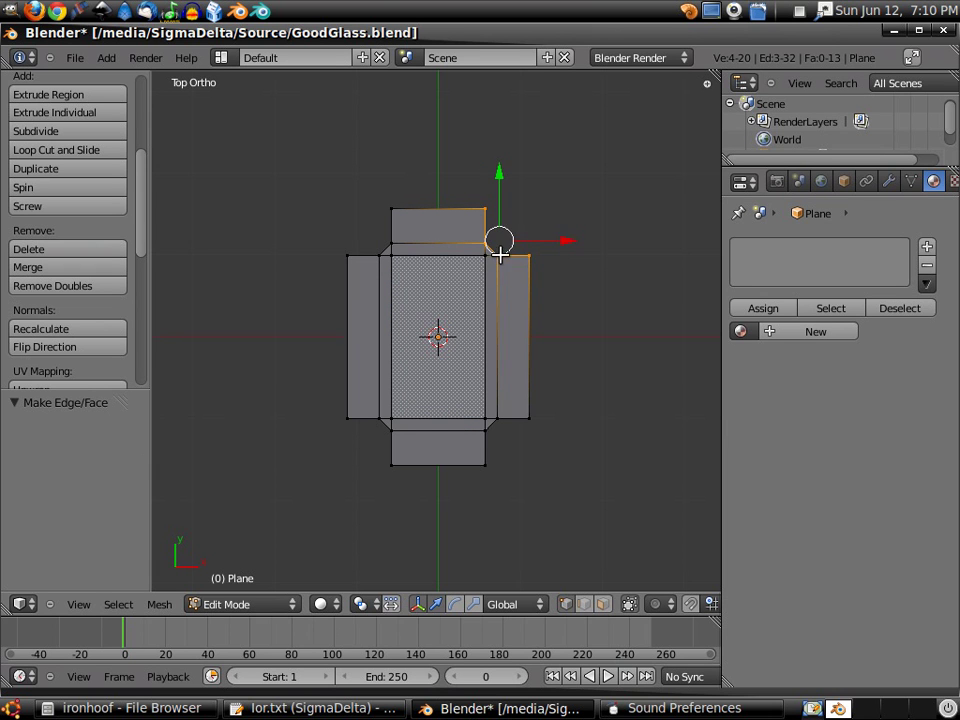
pyautogui.press('f')
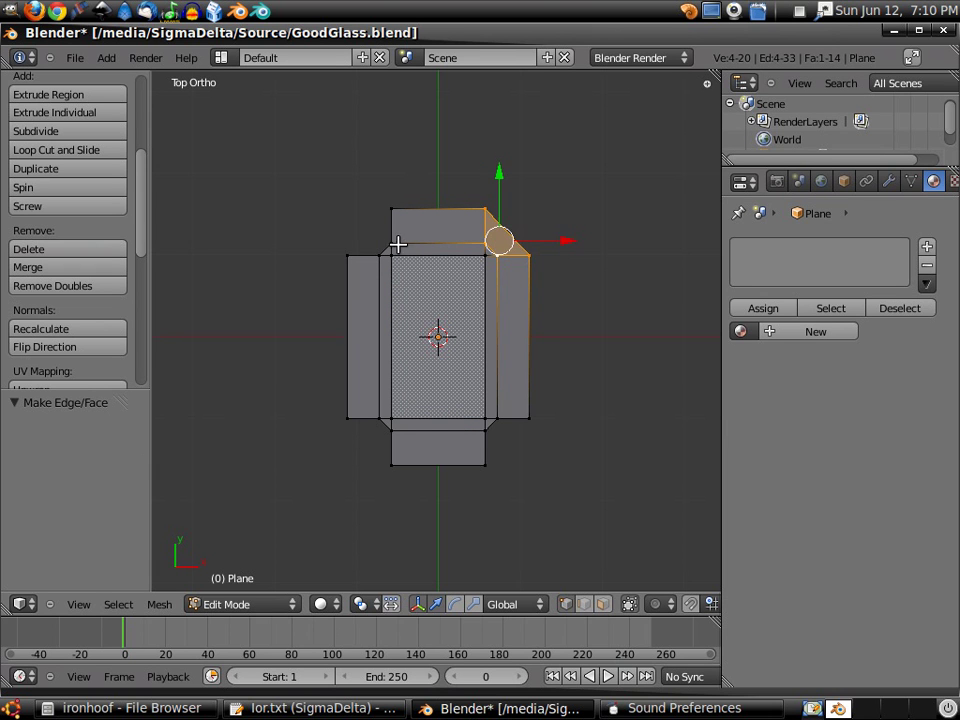
pyautogui.rightClick(391, 243)
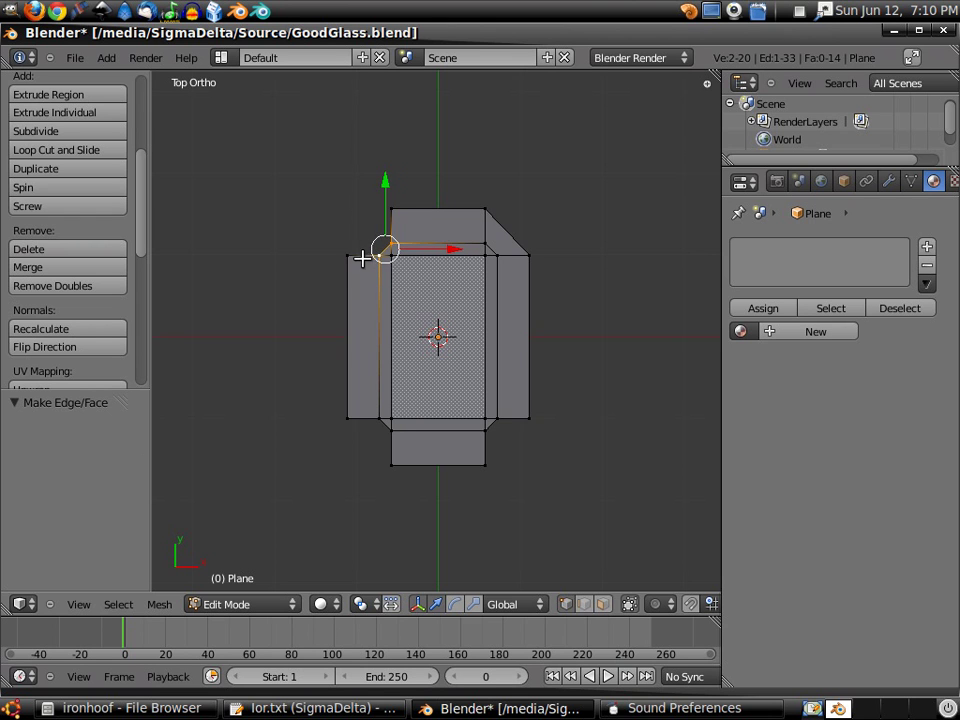
pyautogui.keyDown('ctrl'); pyautogui.rightClick(352, 255); pyautogui.keyUp('ctrl')
pyautogui.keyDown('ctrl'); pyautogui.rightClick(391, 210); pyautogui.keyUp('ctrl')
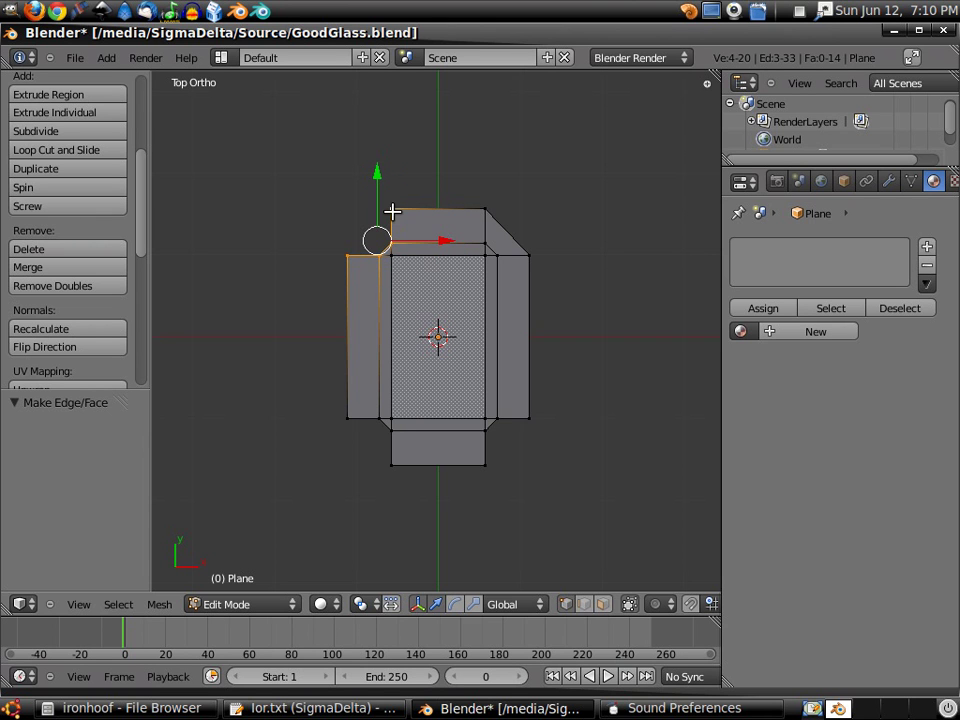
pyautogui.press('f')
# Step: Fill both outer corner gaps at the -Y end with four-sided faces joining the end strip to the side strips
pyautogui.rightClick(380, 418)
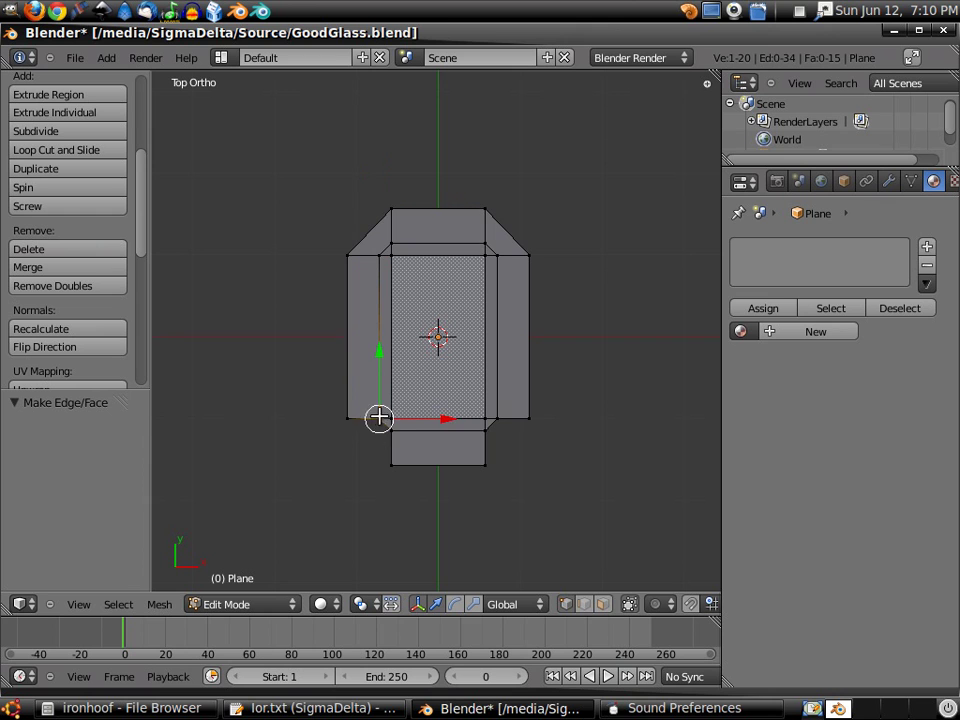
pyautogui.keyDown('shift'); pyautogui.rightClick(348, 418); pyautogui.keyUp('shift')
pyautogui.keyDown('ctrl'); pyautogui.rightClick(391, 463); pyautogui.keyUp('ctrl')
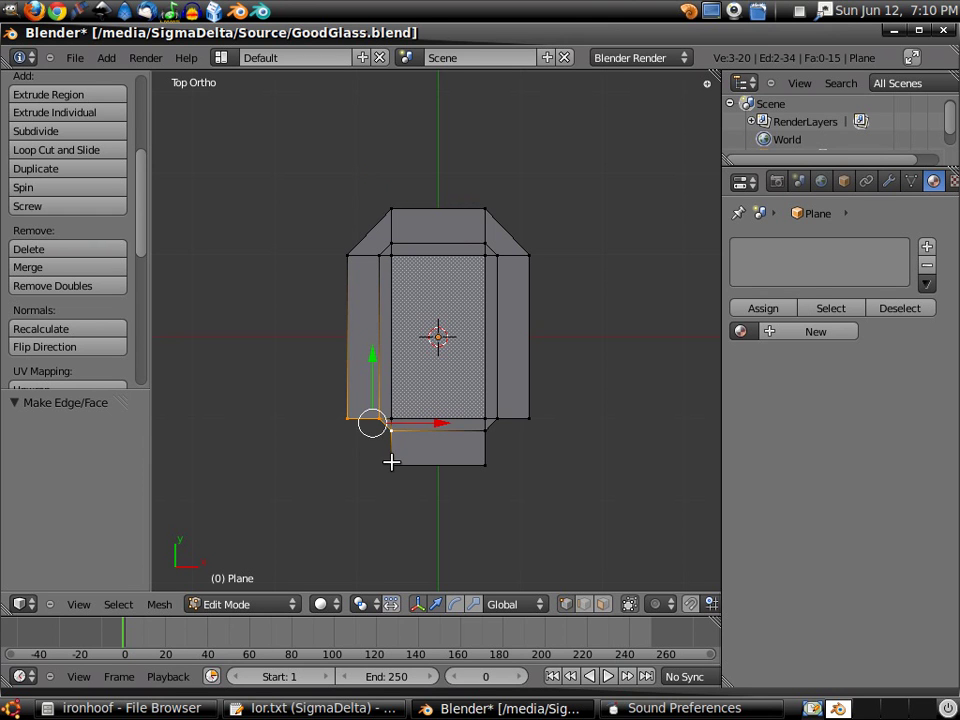
pyautogui.press('f')
pyautogui.rightClick(489, 429)
pyautogui.keyDown('shift'); pyautogui.rightClick(505, 421); pyautogui.keyUp('shift')
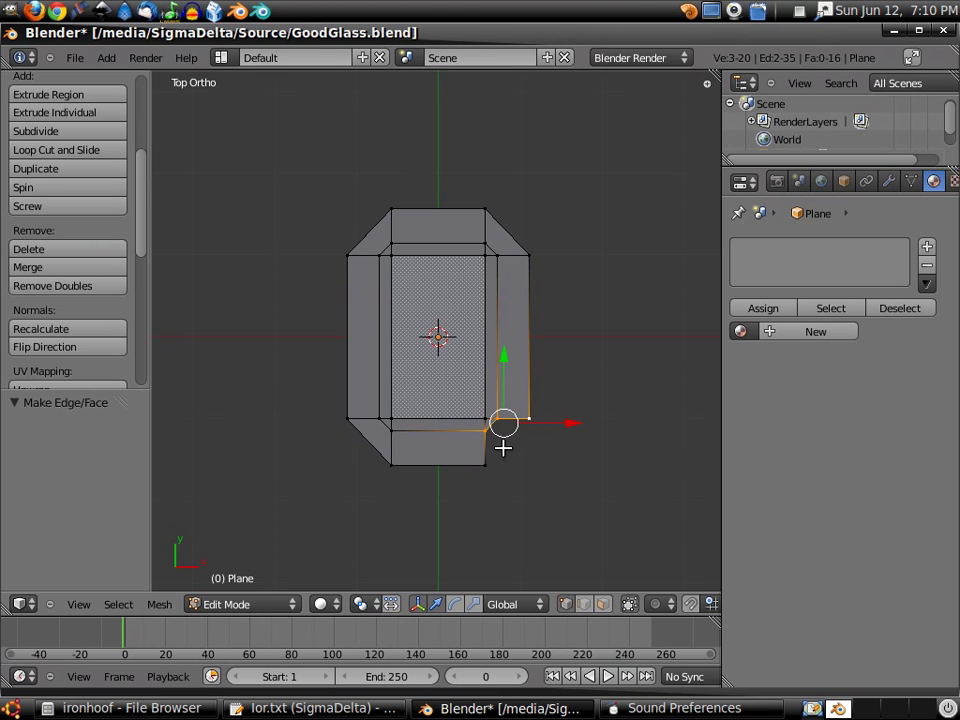
pyautogui.keyDown('ctrl'); pyautogui.rightClick(493, 464); pyautogui.keyUp('ctrl')
pyautogui.press('f')
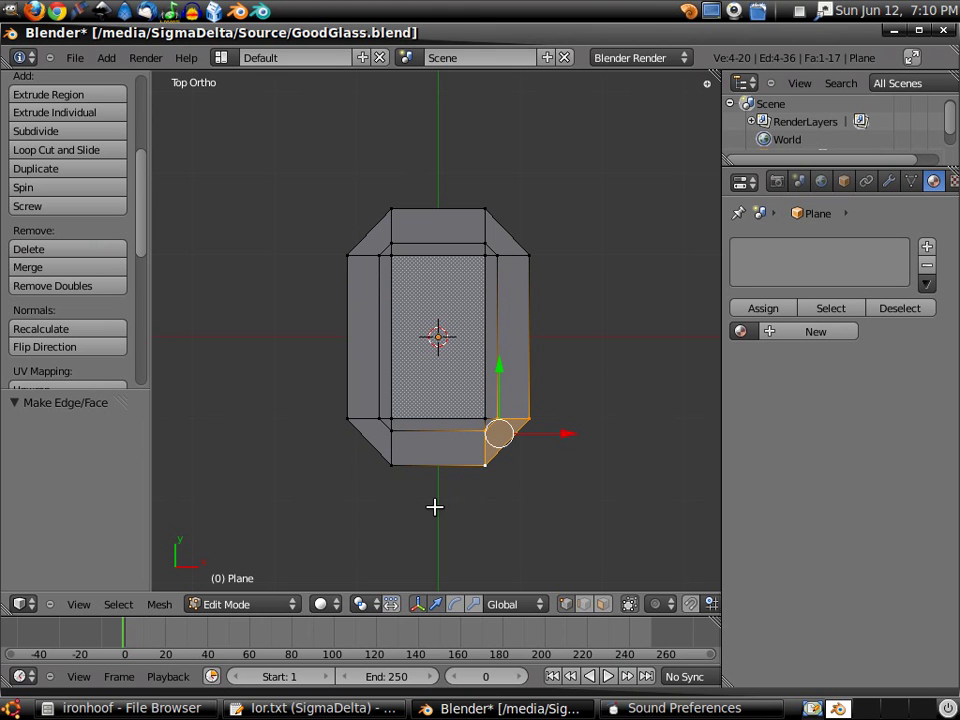
pyautogui.press('KP_3')
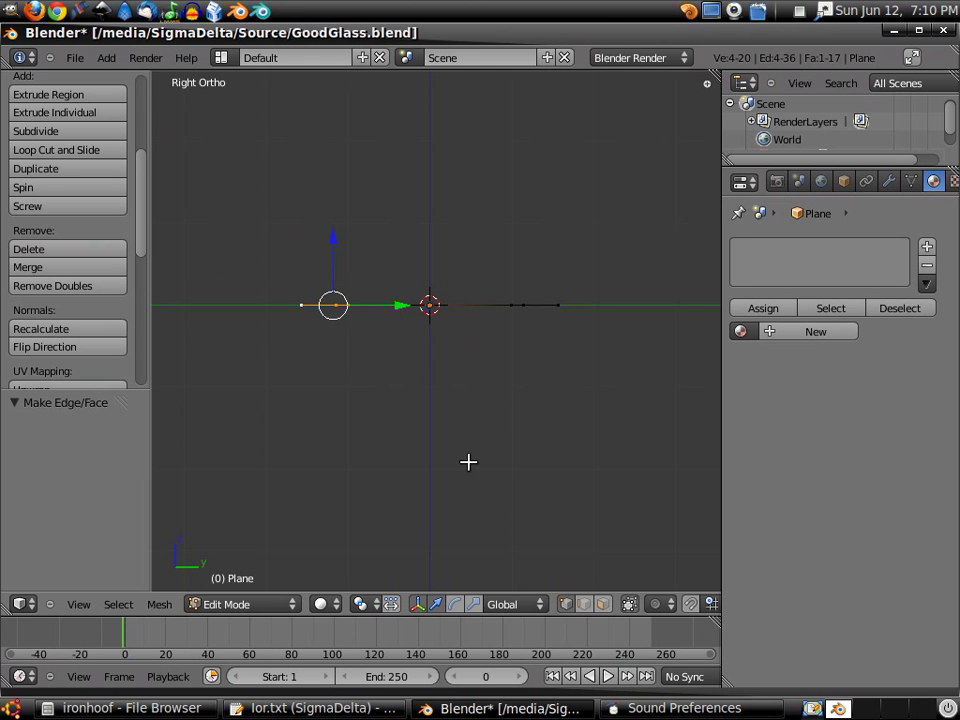
pyautogui.moveTo(441, 392); pyautogui.dragTo(448, 531, button='middle')
pyautogui.moveTo(406, 445); pyautogui.dragTo(446, 501, button='middle')
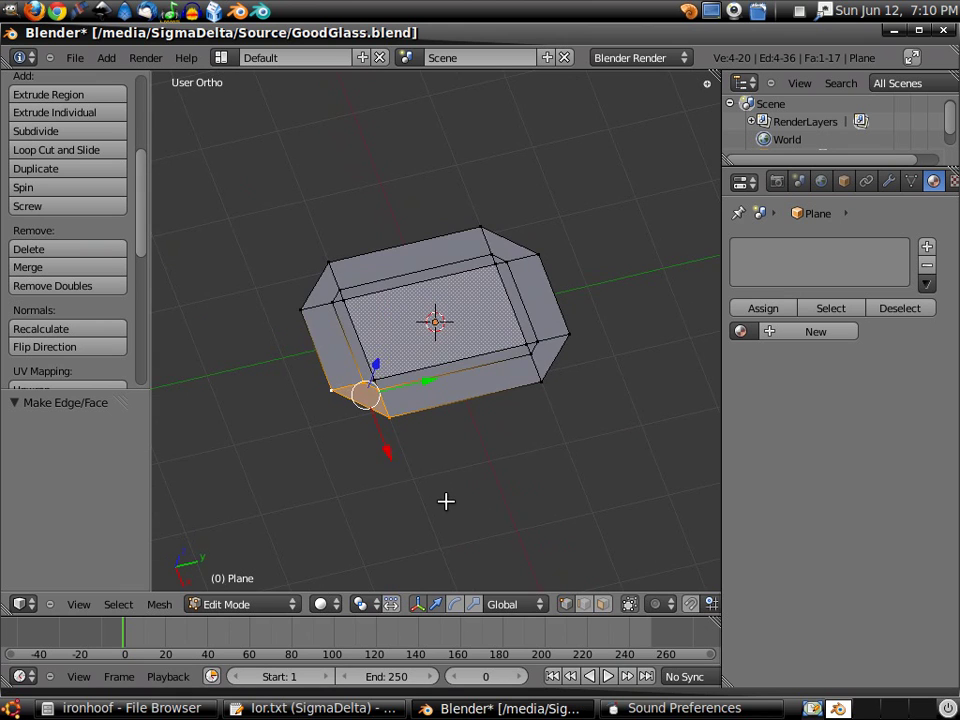
pyautogui.press('KP_7')
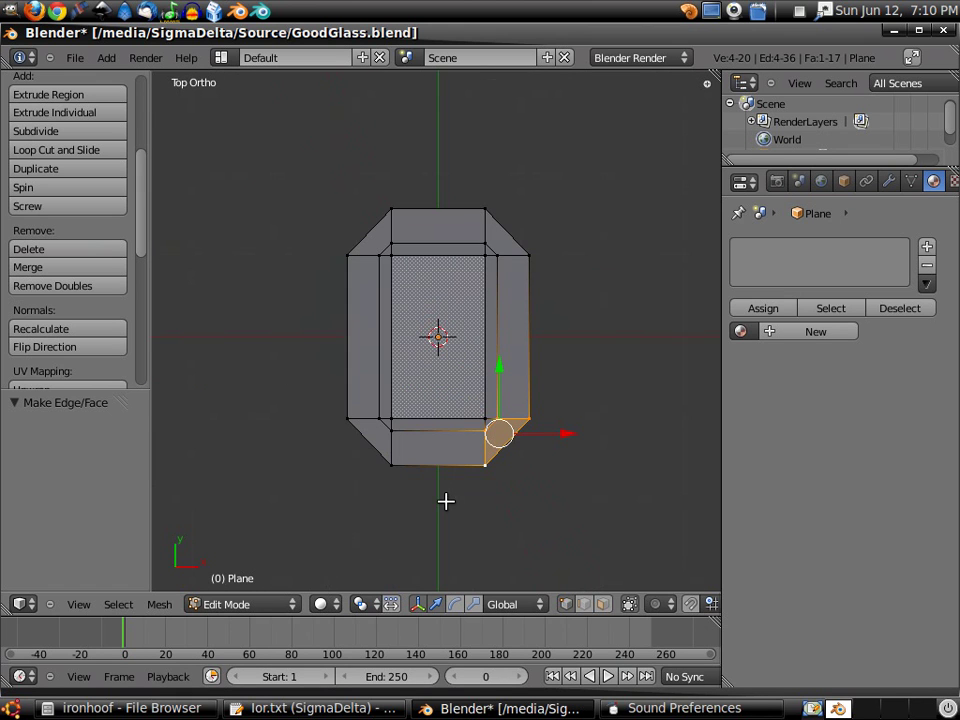
# Step: In face select mode, select the central rectangular face and raise it about 0.048 along Z
pyautogui.click(602, 604)
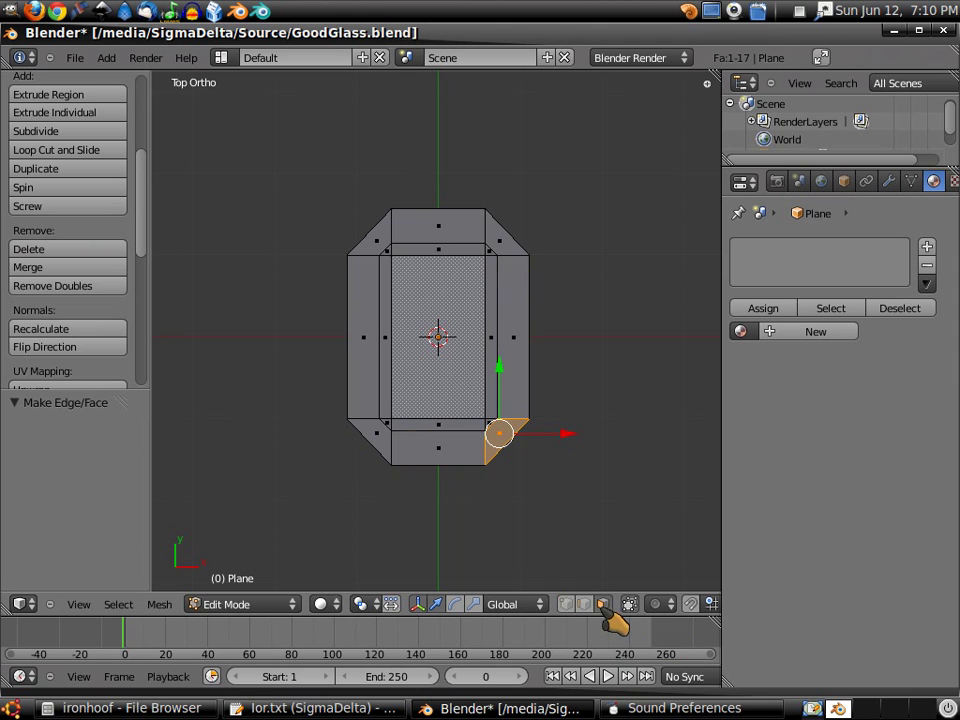
pyautogui.rightClick(450, 388)
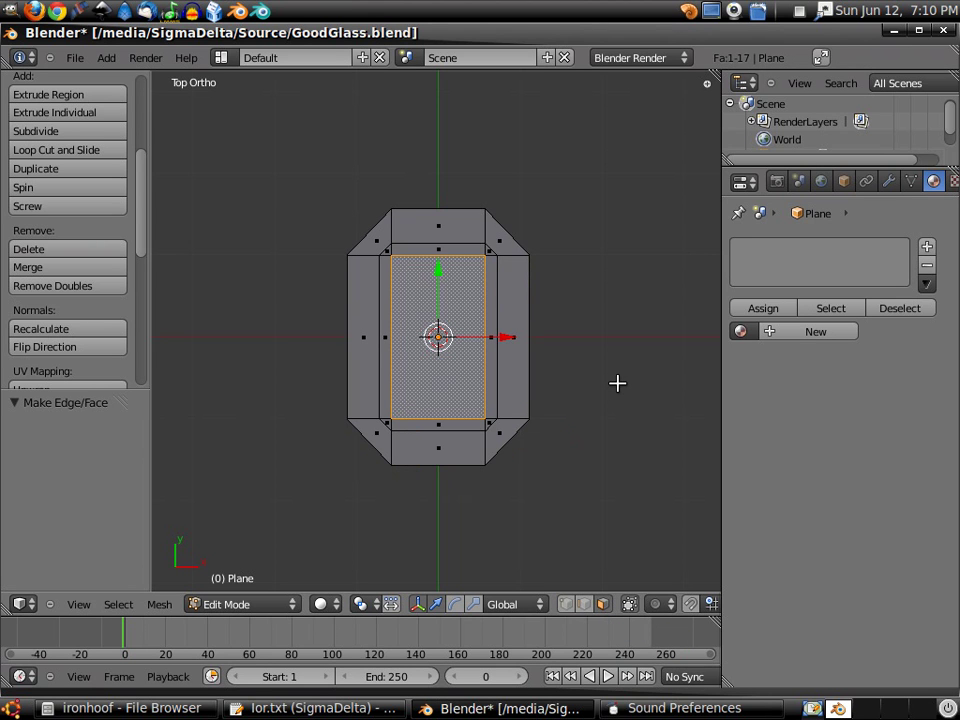
pyautogui.press('KP_3')
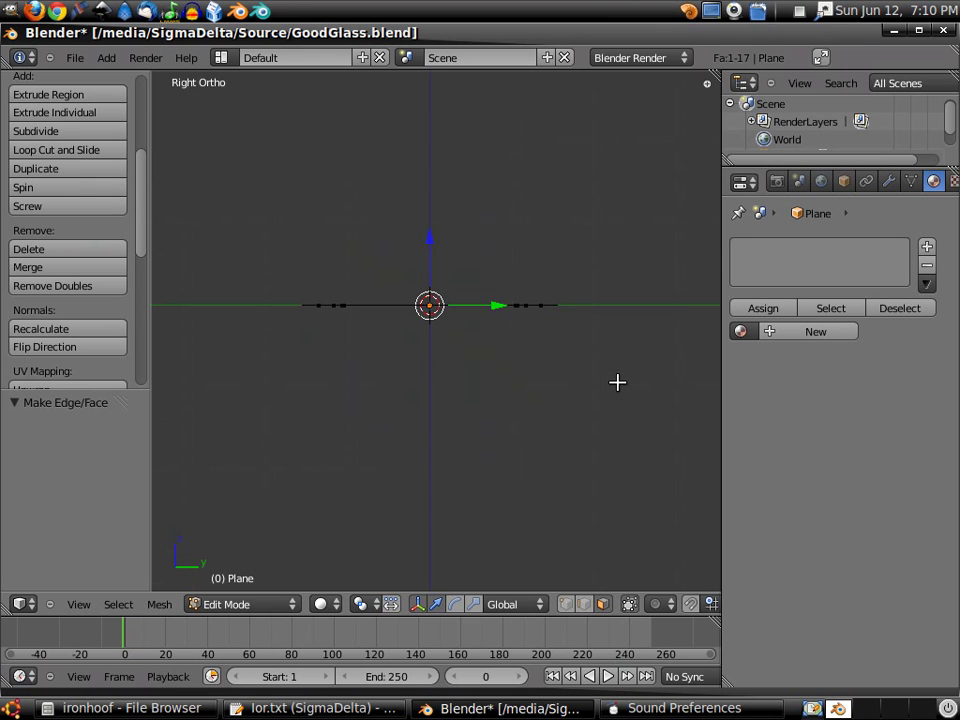
pyautogui.scroll(2, 470, 250)
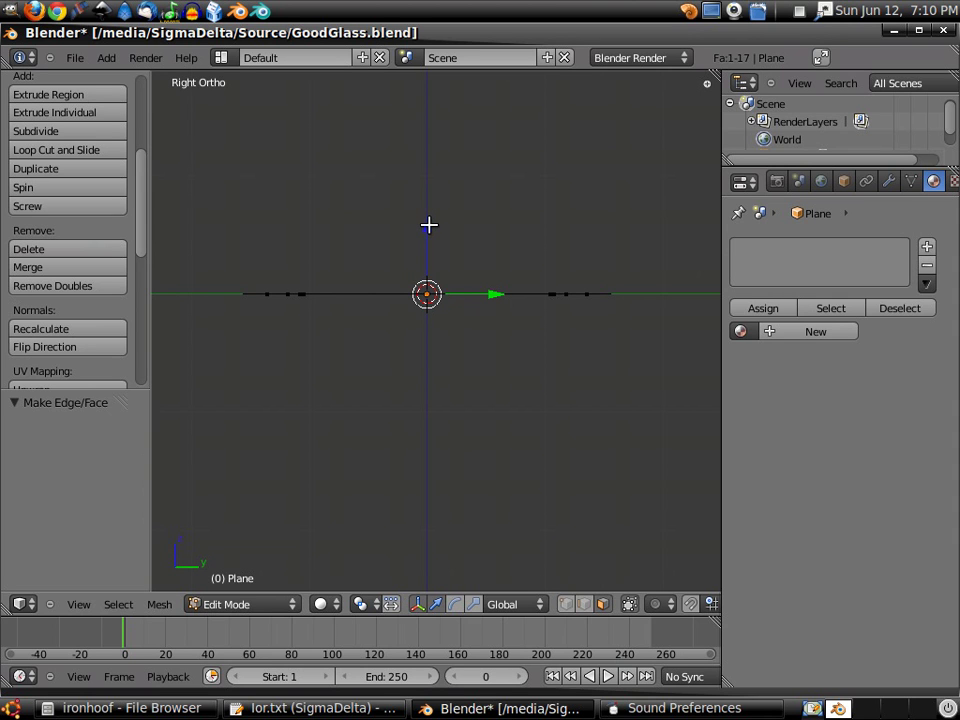
pyautogui.press('e')
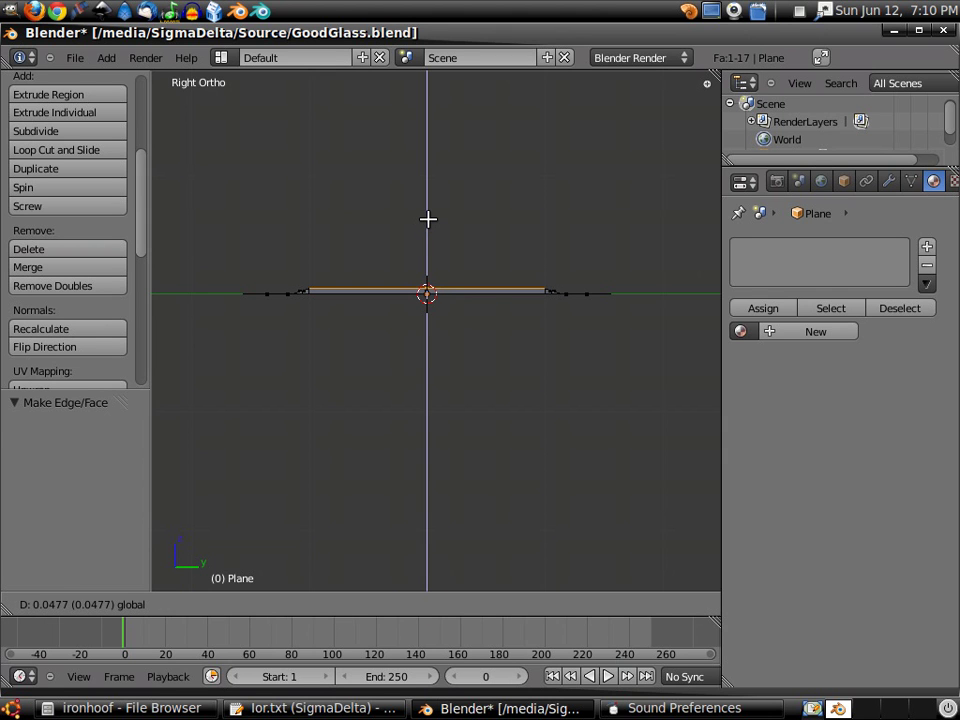
pyautogui.click(428, 218)
pyautogui.scroll(2, 324, 328)
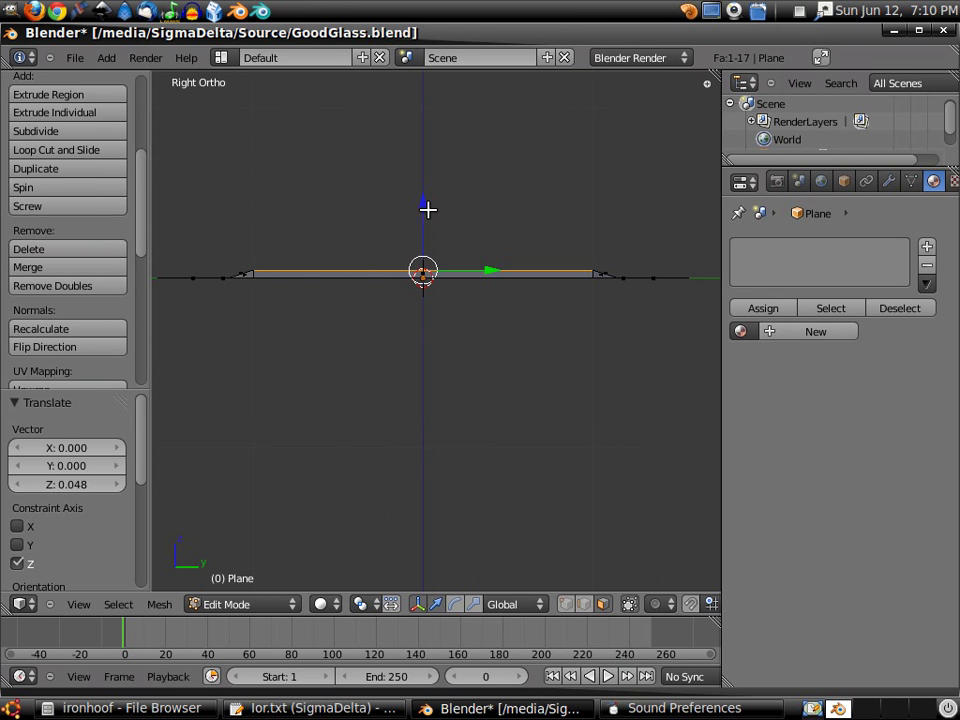
# Step: In edge select mode, select only the mesh's outer boundary edge loop and lower it about 0.318 along Z
pyautogui.press('KP_7')
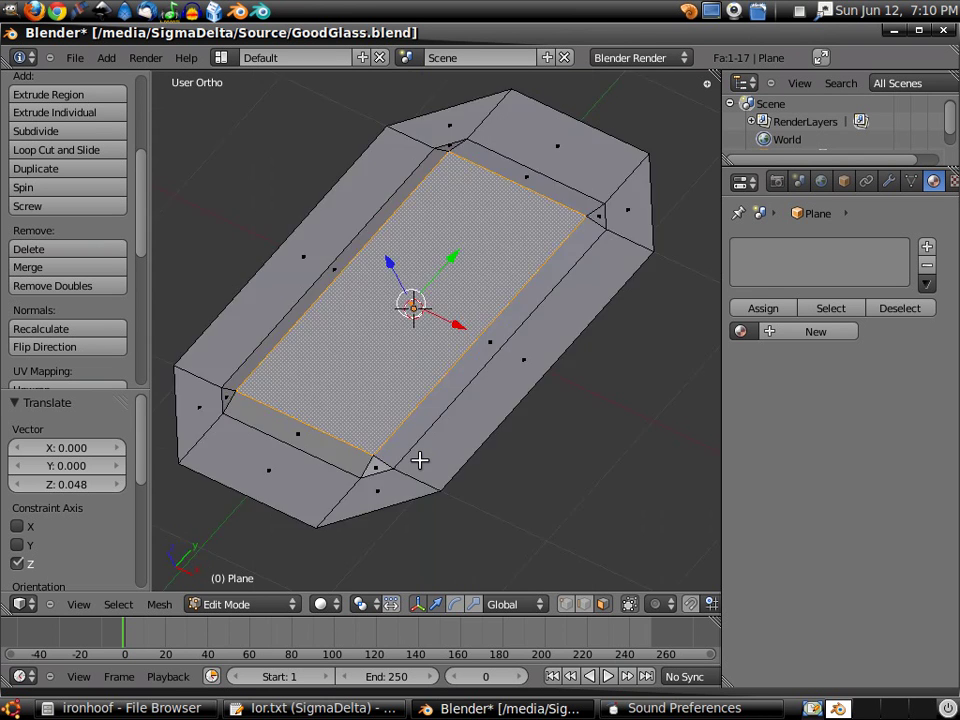
pyautogui.scroll(-2, 419, 460)
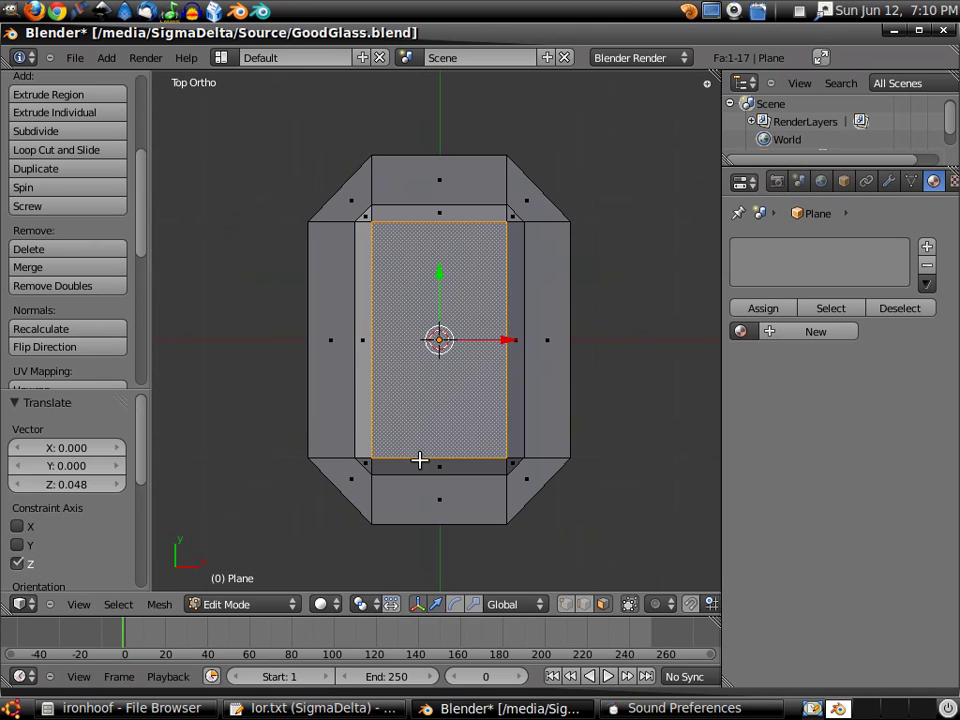
pyautogui.press('a')
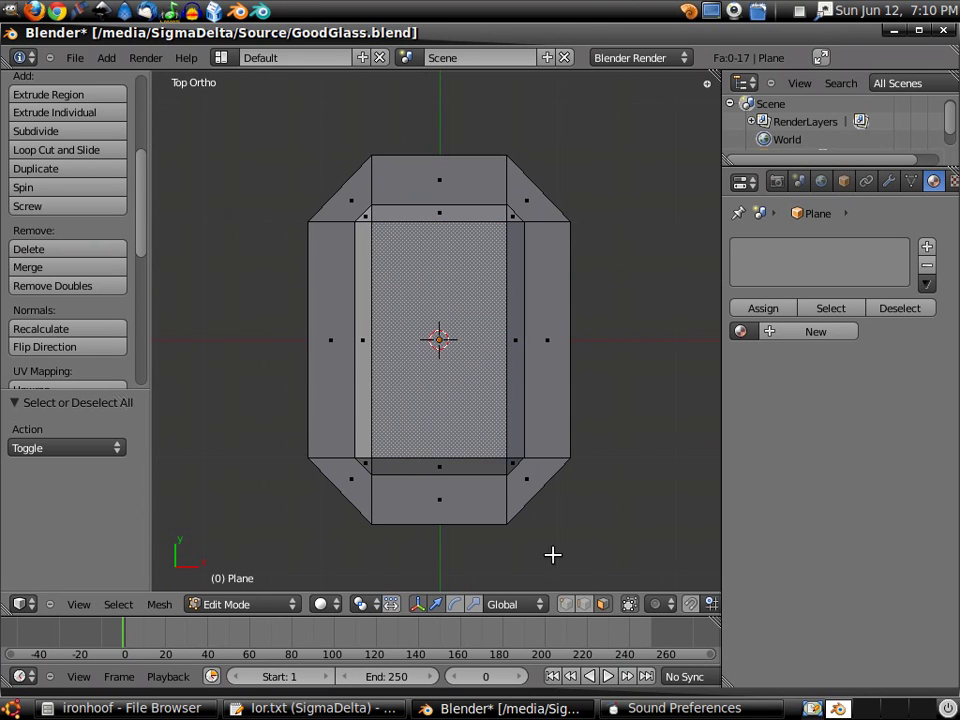
pyautogui.click(584, 604)
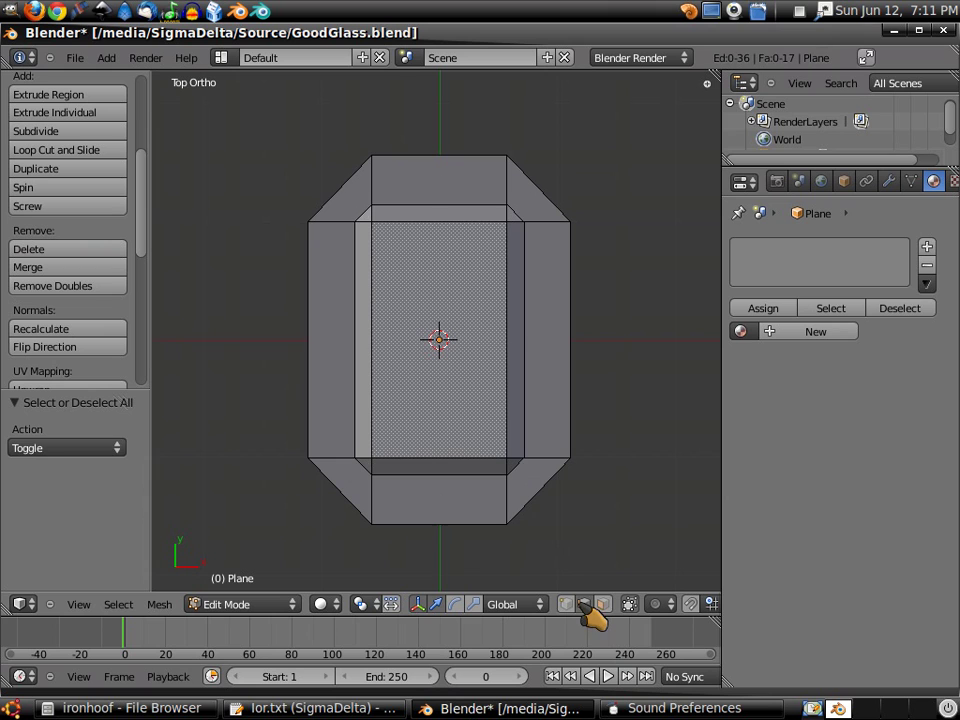
pyautogui.keyDown('alt'); pyautogui.rightClick(524, 503); pyautogui.keyUp('alt')
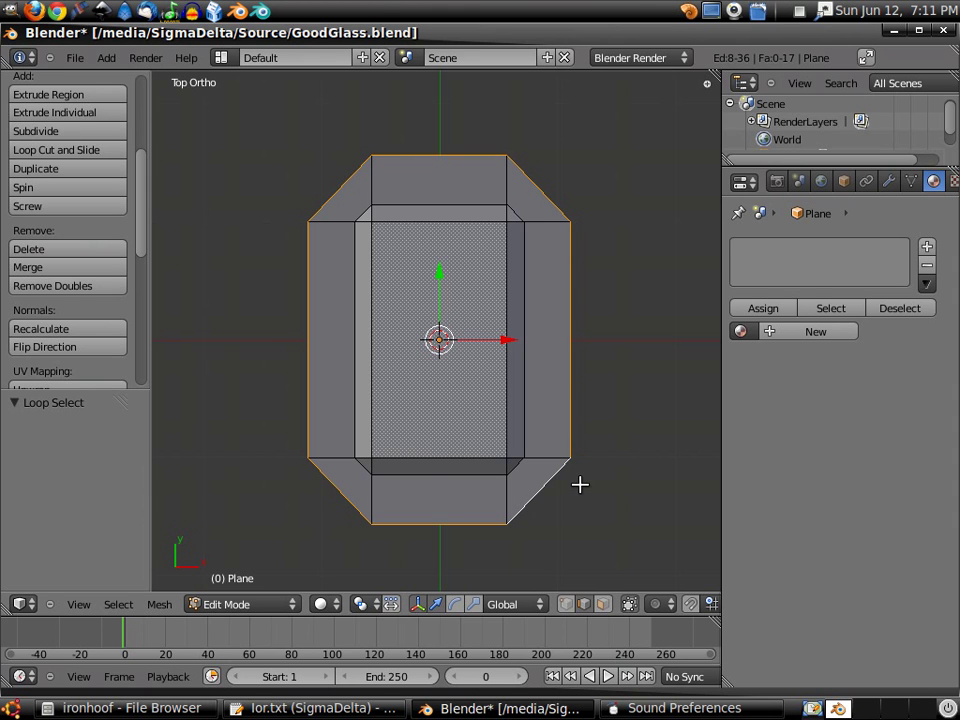
pyautogui.press('KP_3')
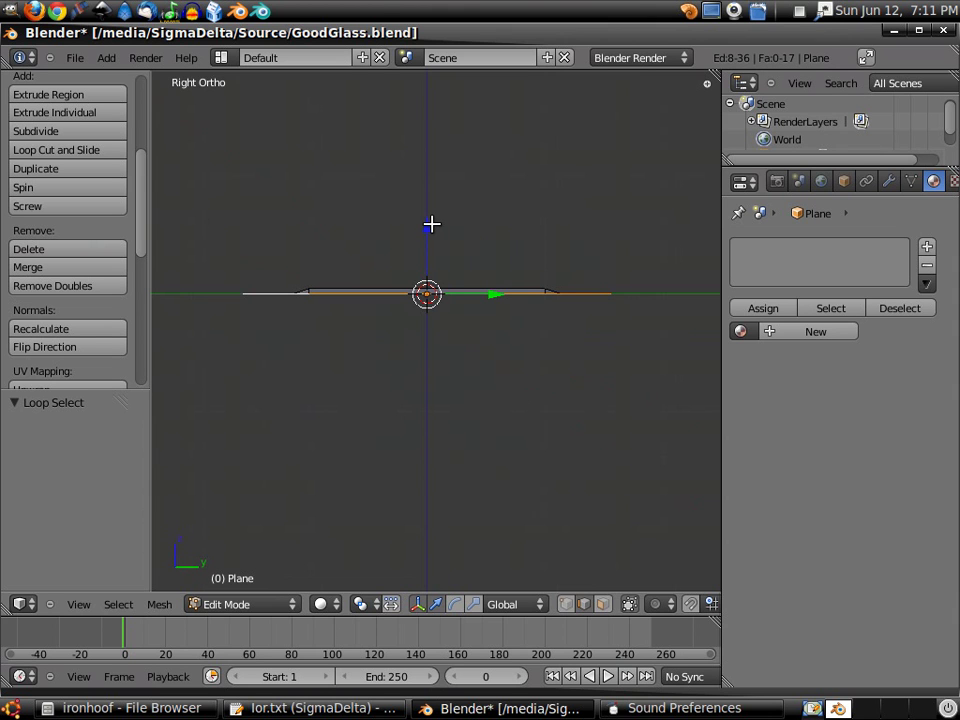
pyautogui.moveTo(427, 224); pyautogui.dragTo(431, 261)
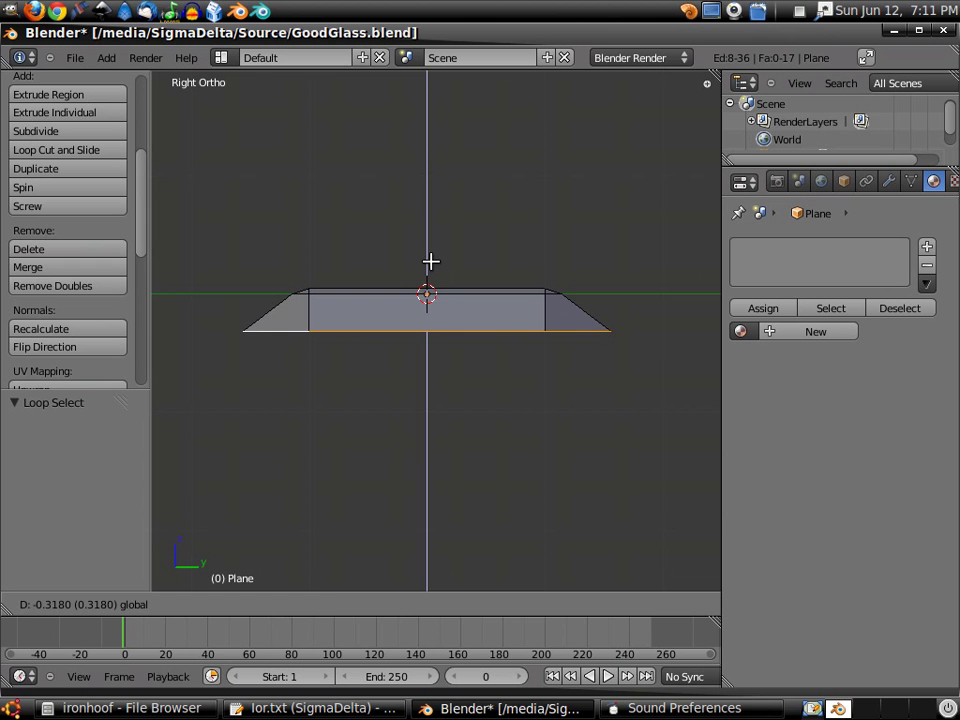
# Step: Extrude the outer boundary edge loop about 0.095 down along Z to form a thin vertical band
pyautogui.moveTo(431, 261); pyautogui.dragTo(431, 262)
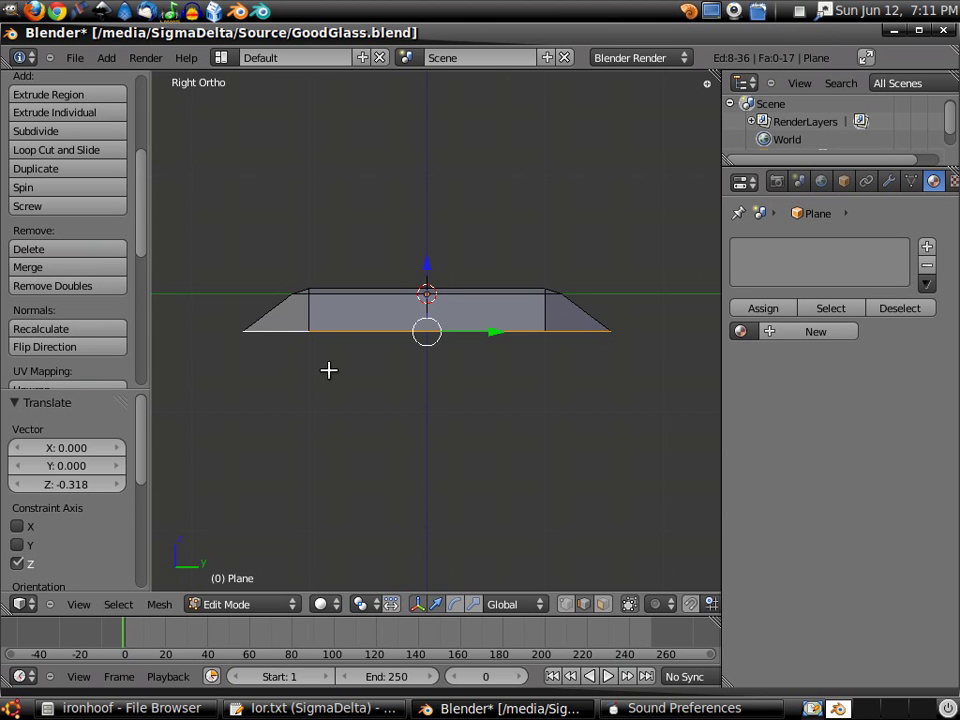
pyautogui.moveTo(352, 361); pyautogui.dragTo(382, 451, button='middle')
pyautogui.press('KP_3')
pyautogui.press('e')
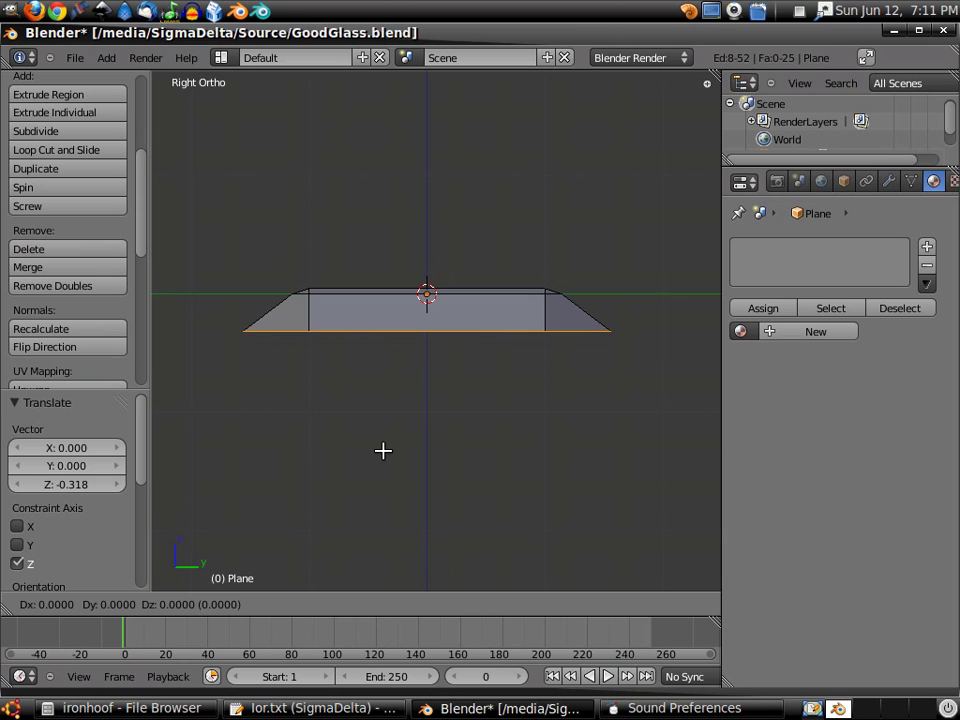
pyautogui.press('z')
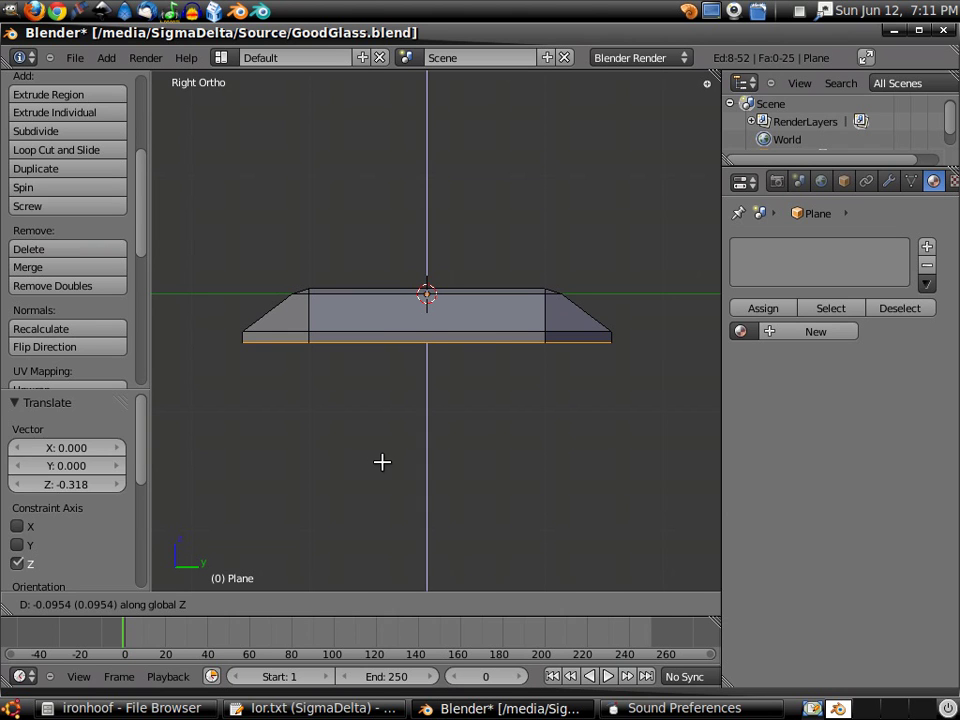
pyautogui.click(382, 462)
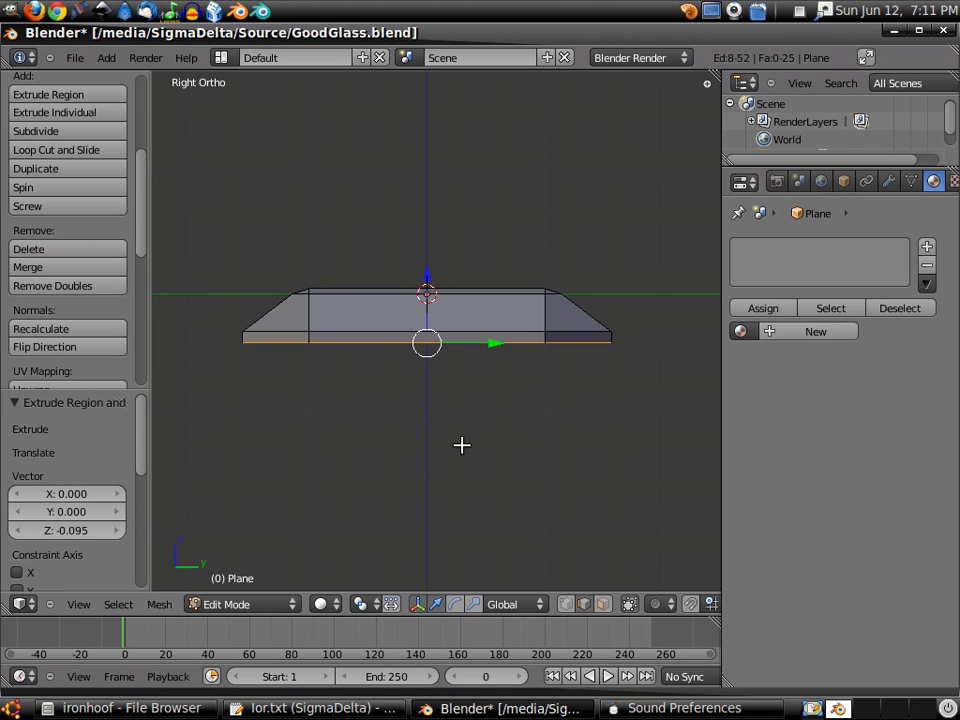
# Step: Extrude the lower boundary loop about 0.374 down along Z and scale the new loop uniformly to about 0.731
pyautogui.press('e')
pyautogui.press('z')
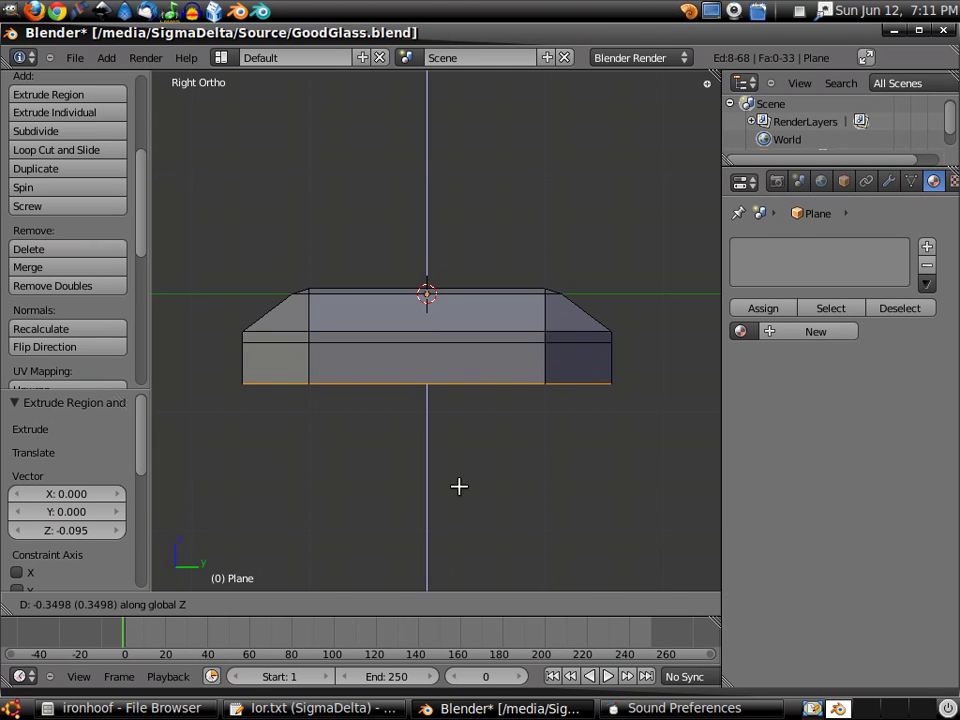
pyautogui.click(463, 487)
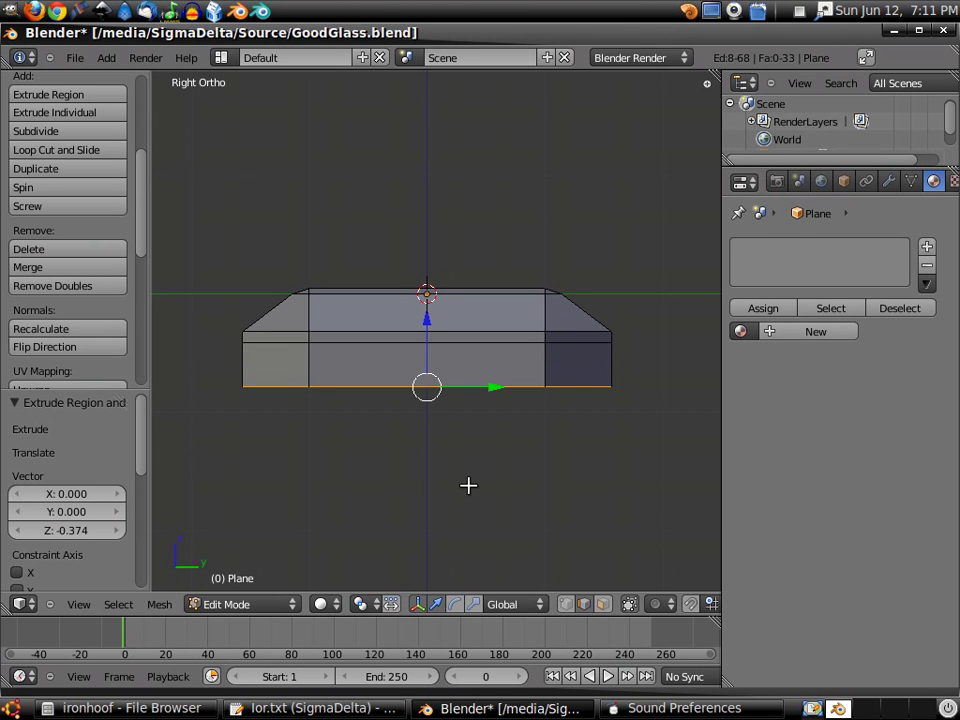
pyautogui.press('ctrl+KP_7')
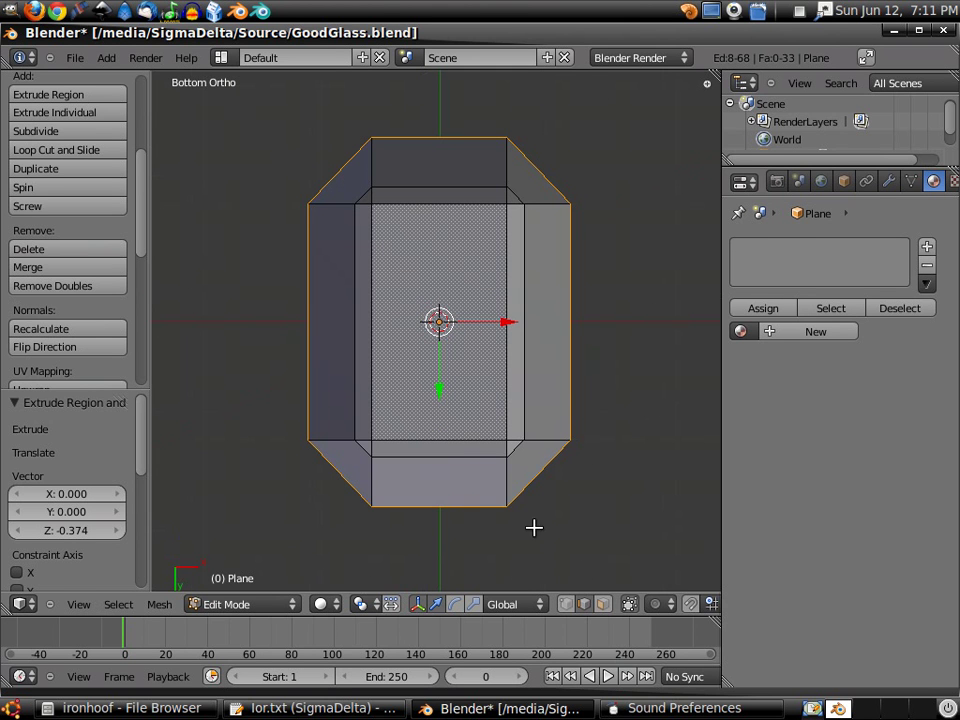
pyautogui.press('s')
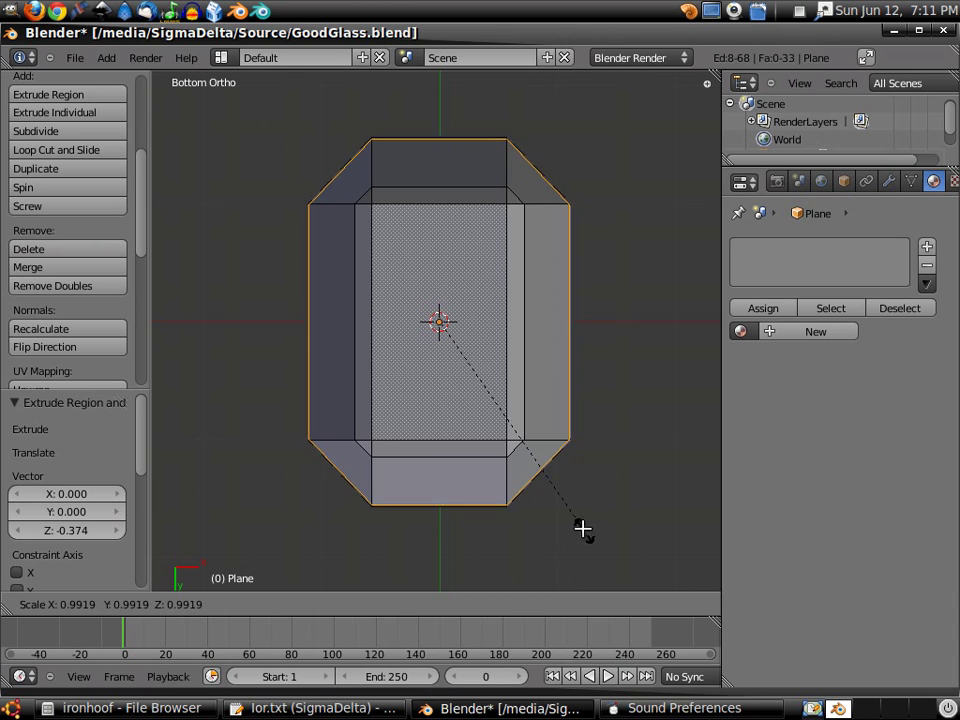
pyautogui.click(531, 483)
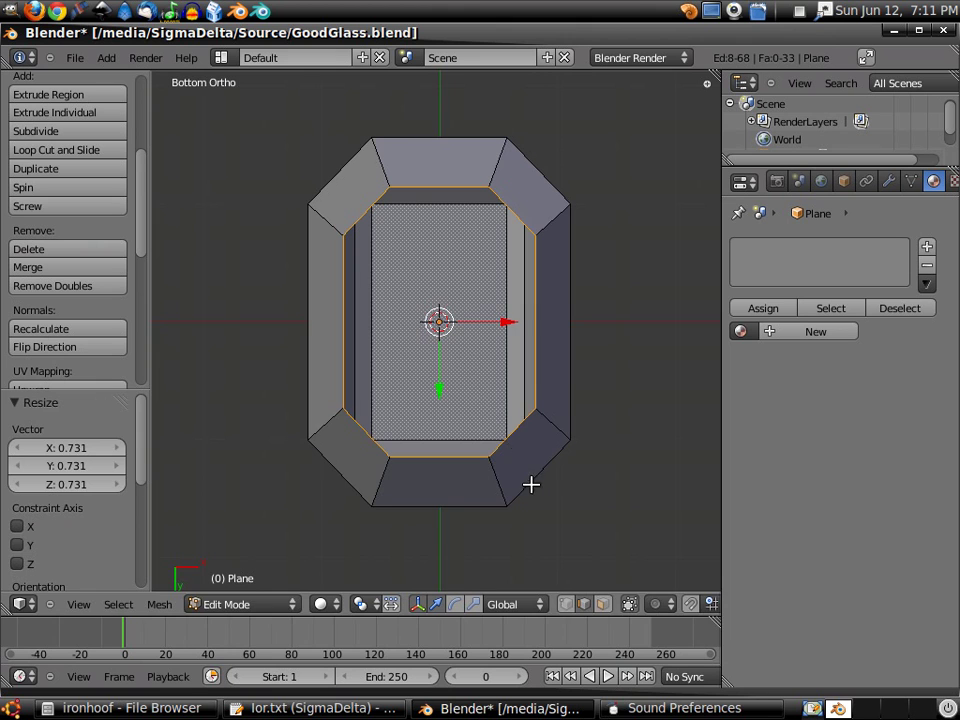
# Step: Extrude the narrowed bottom loop about 0.541 down along Z and scale the new loop uniformly to about 0.516
pyautogui.press('KP_3')
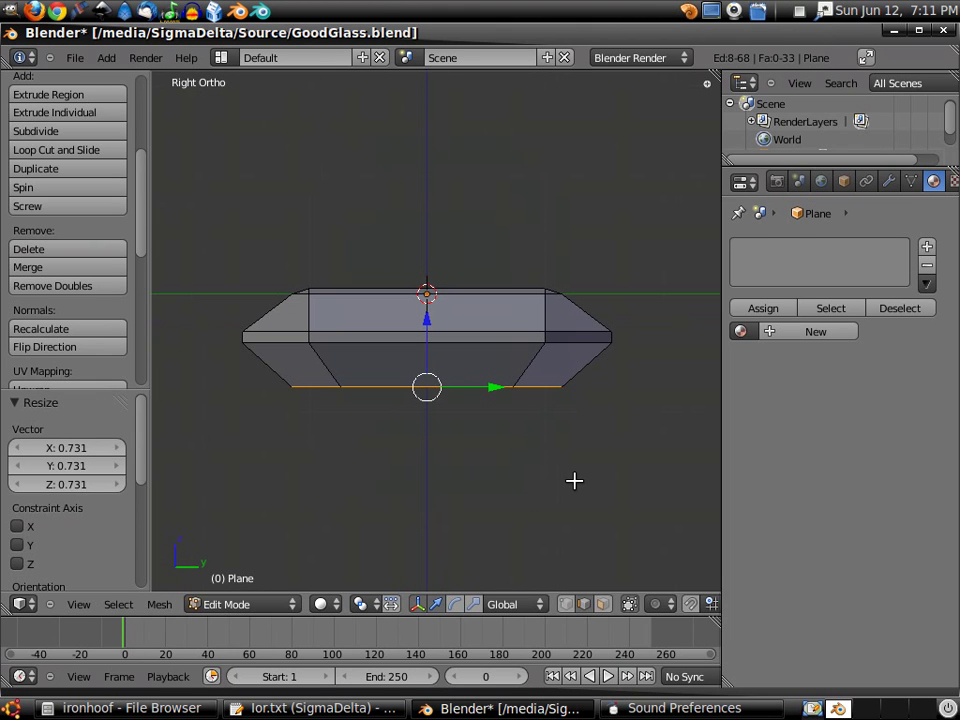
pyautogui.press('e')
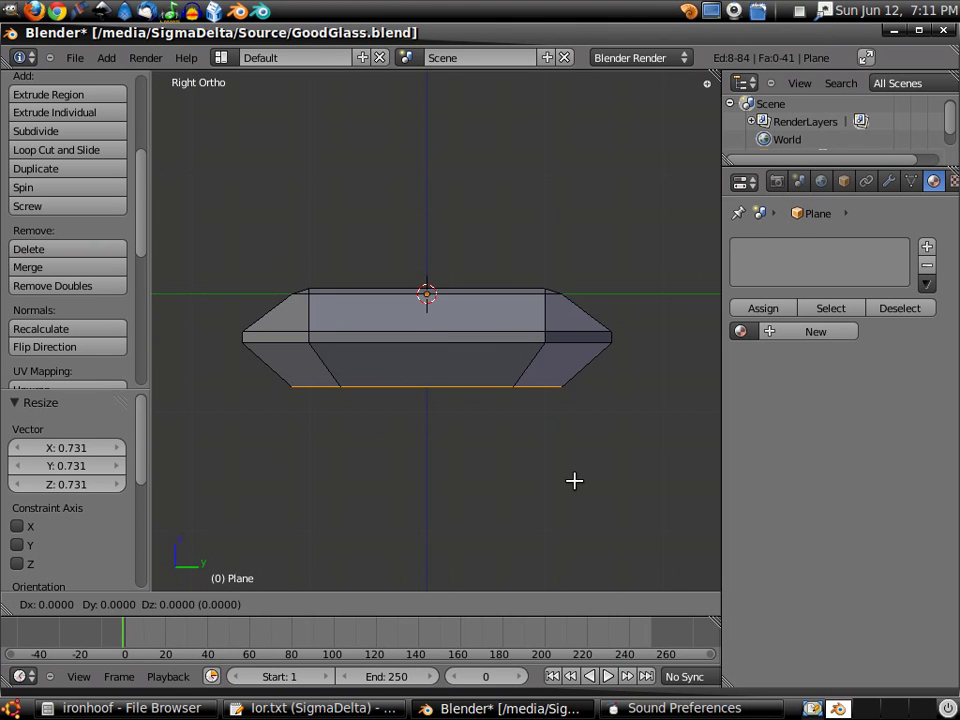
pyautogui.press('z')
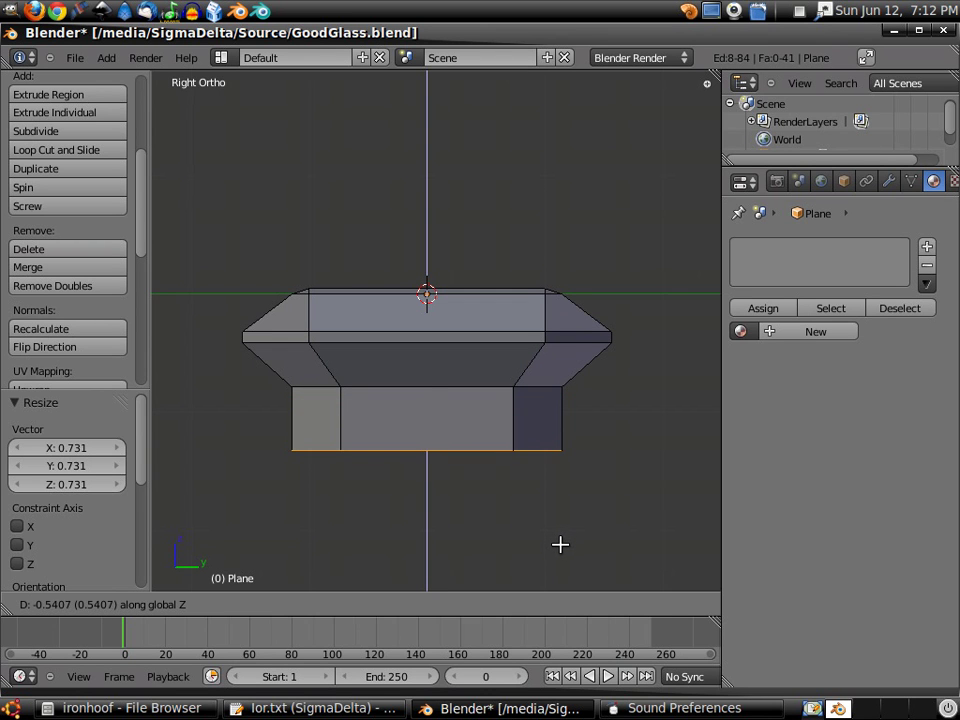
pyautogui.click(560, 544)
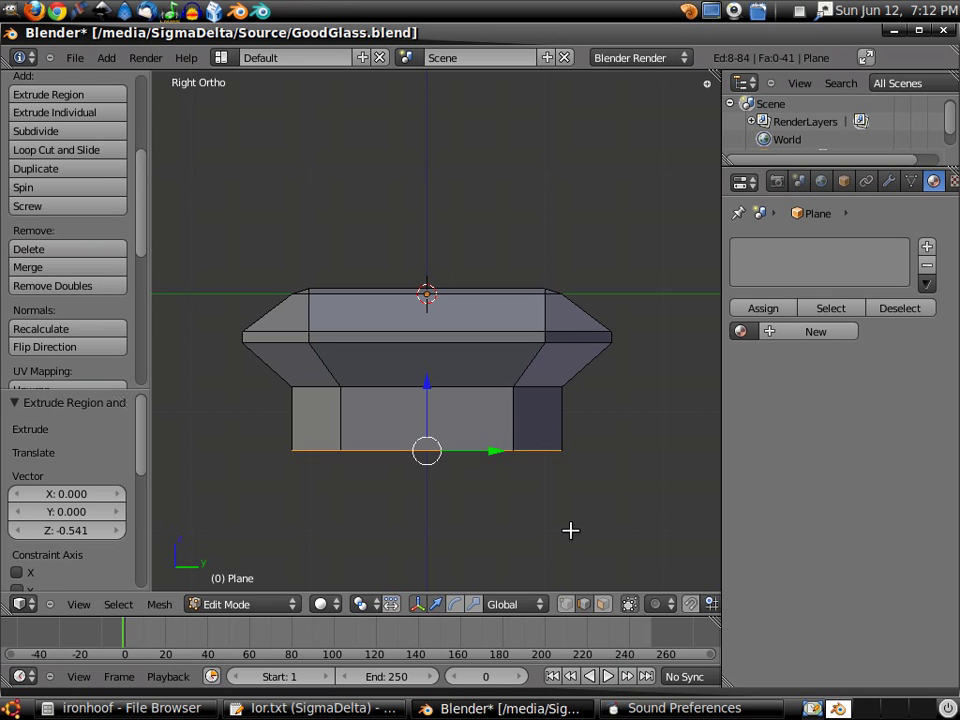
pyautogui.press('ctrl+KP_7')
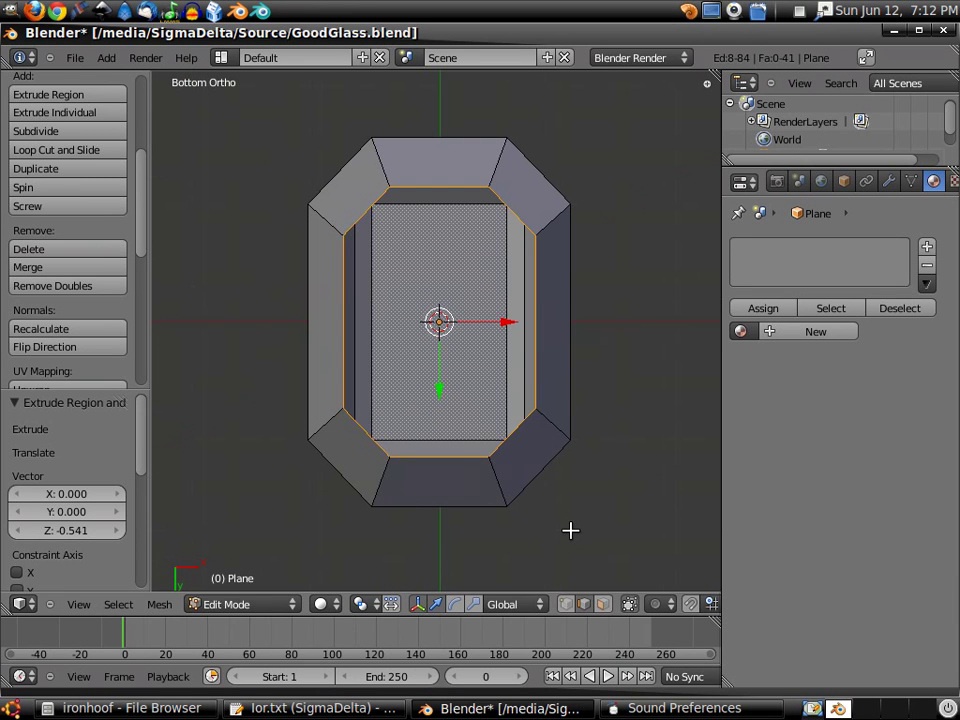
pyautogui.press('s')
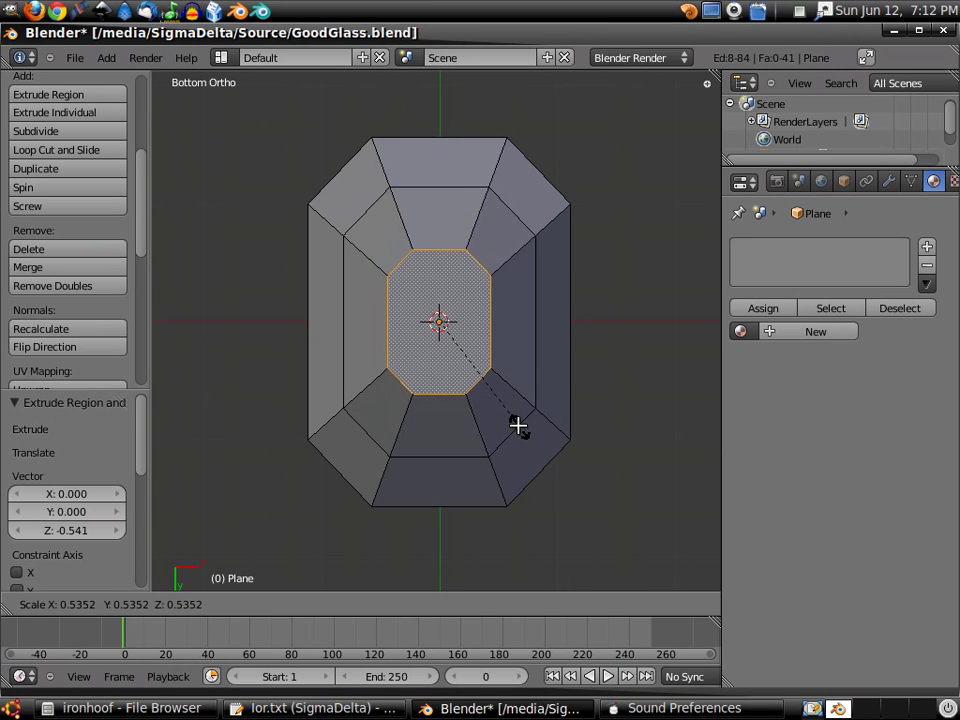
pyautogui.click(516, 422)
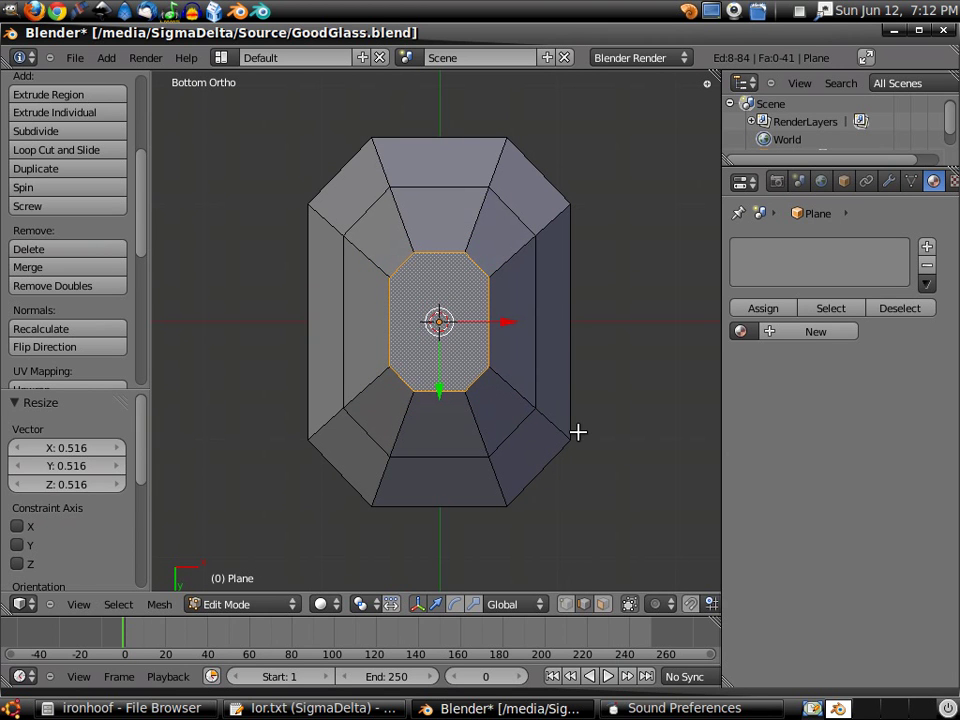
# Step: Raise the lowest edge loop about 0.215 along Z to flatten the underside's taper
pyautogui.press('KP_3')
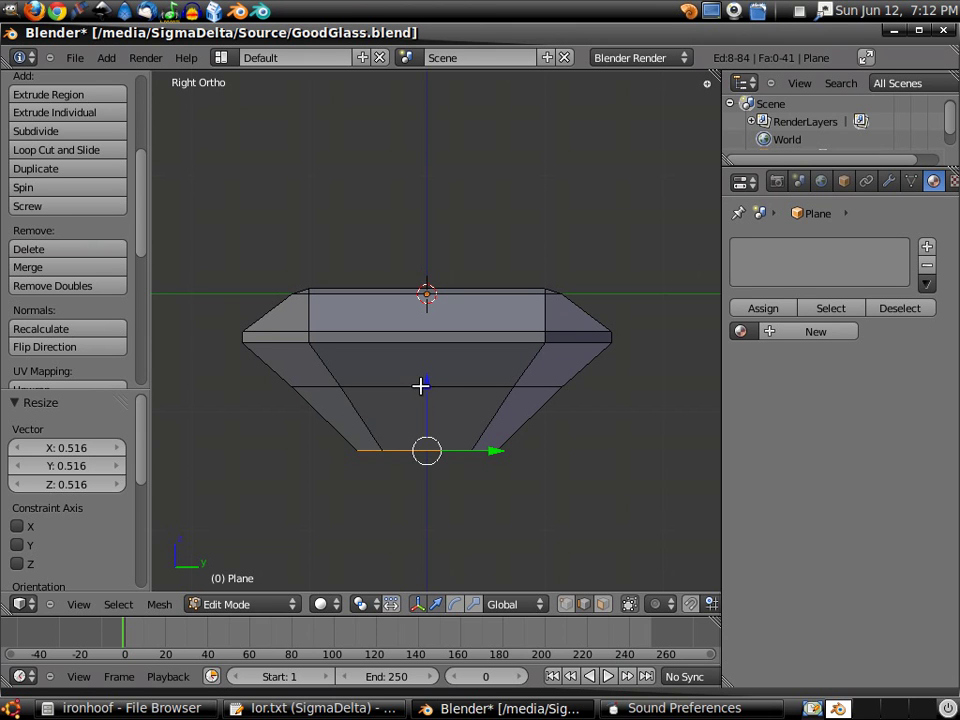
pyautogui.press('g')
pyautogui.press('z')
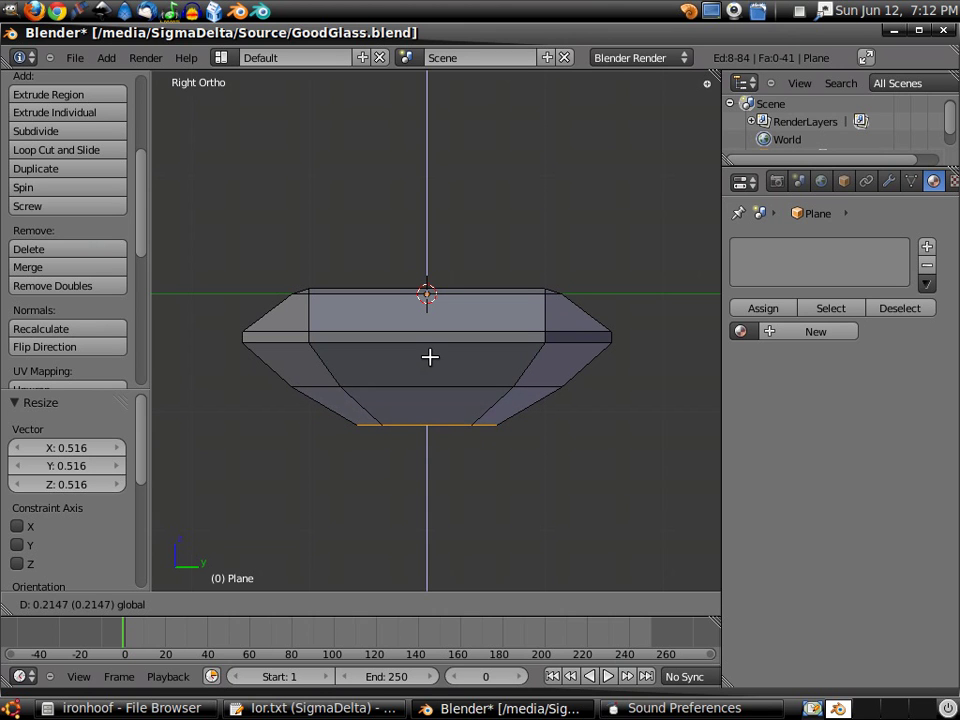
pyautogui.click(430, 357)
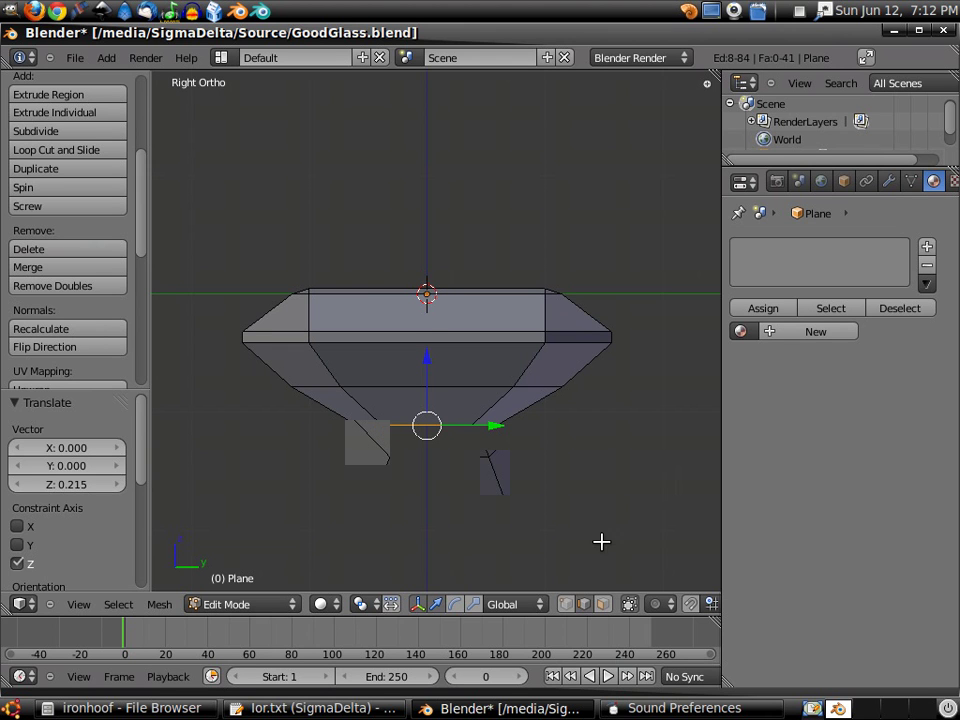
# Step: In vertex select mode, merge at center the vertex pair at each of the two -Y corners of the underside opening
pyautogui.press('ctrl+KP_7')
pyautogui.click(566, 605)
pyautogui.rightClick(390, 277)
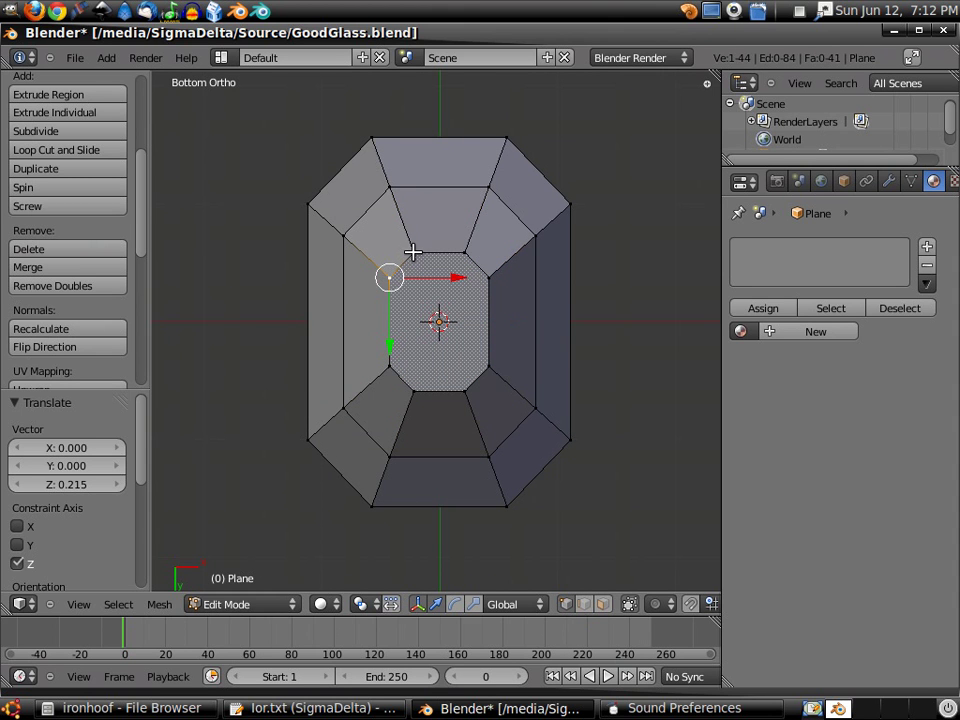
pyautogui.keyDown('shift'); pyautogui.rightClick(413, 252); pyautogui.keyUp('shift')
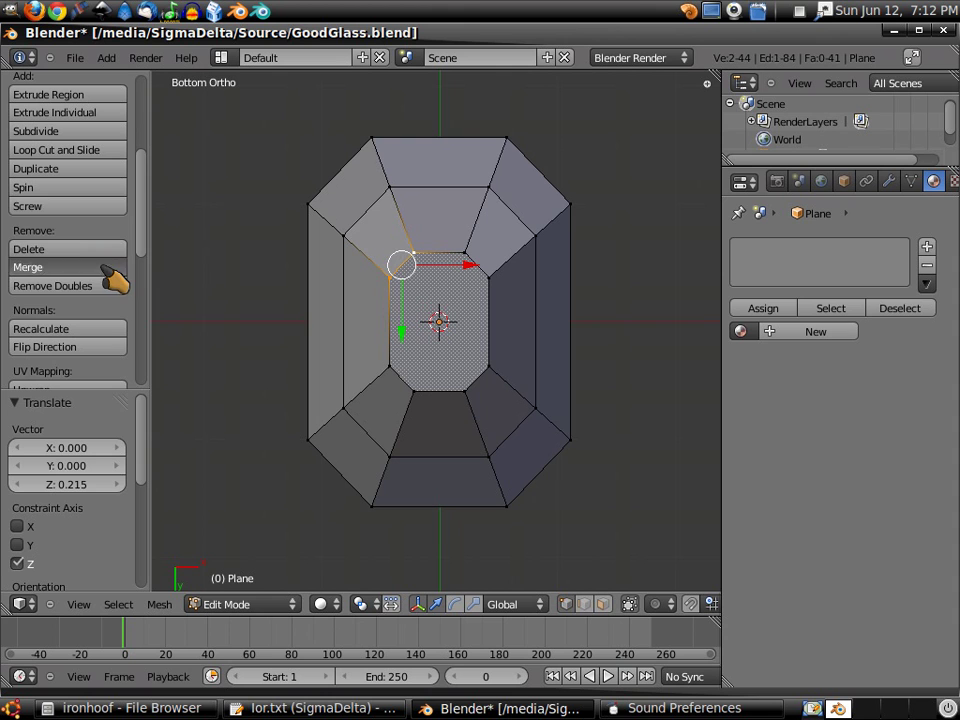
pyautogui.click(108, 268)
pyautogui.click(106, 268)
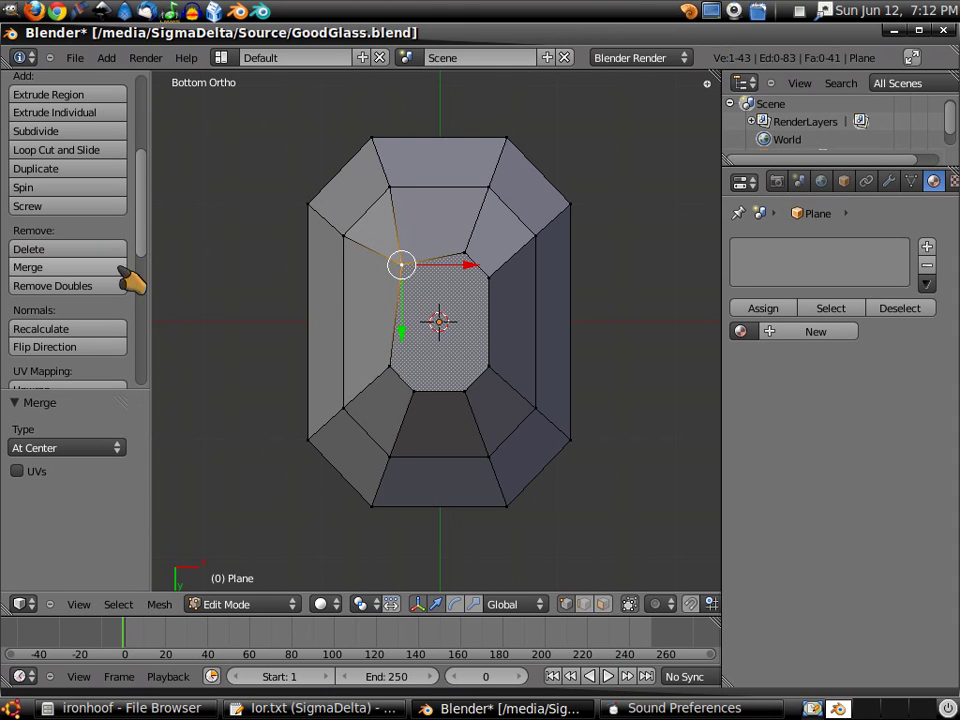
pyautogui.rightClick(464, 253)
pyautogui.keyDown('shift'); pyautogui.rightClick(491, 278); pyautogui.keyUp('shift')
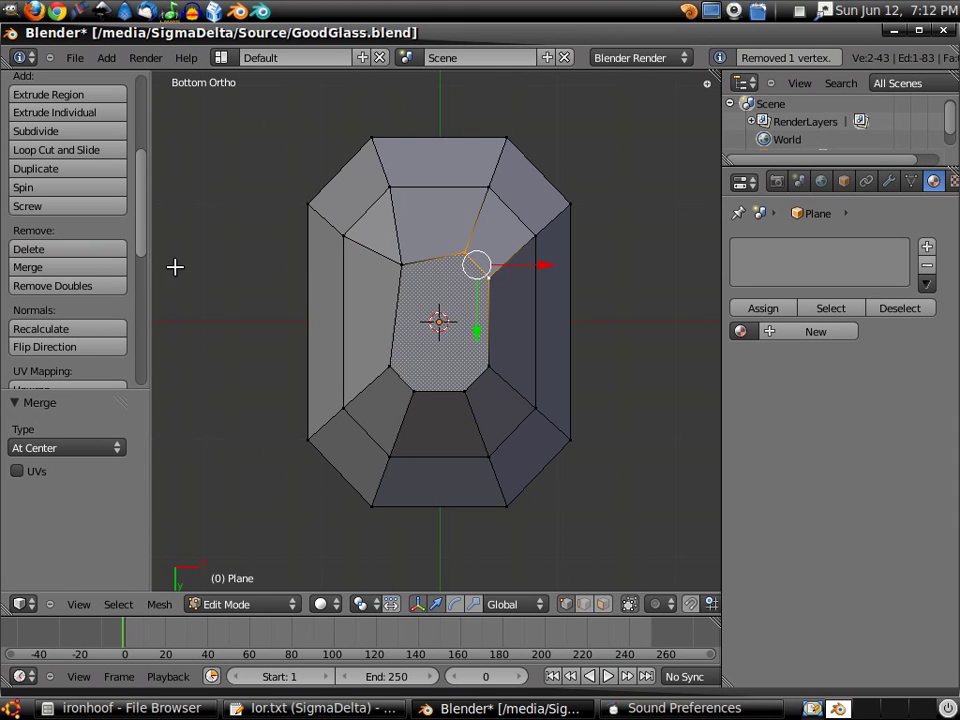
pyautogui.click(108, 270)
pyautogui.click(112, 268)
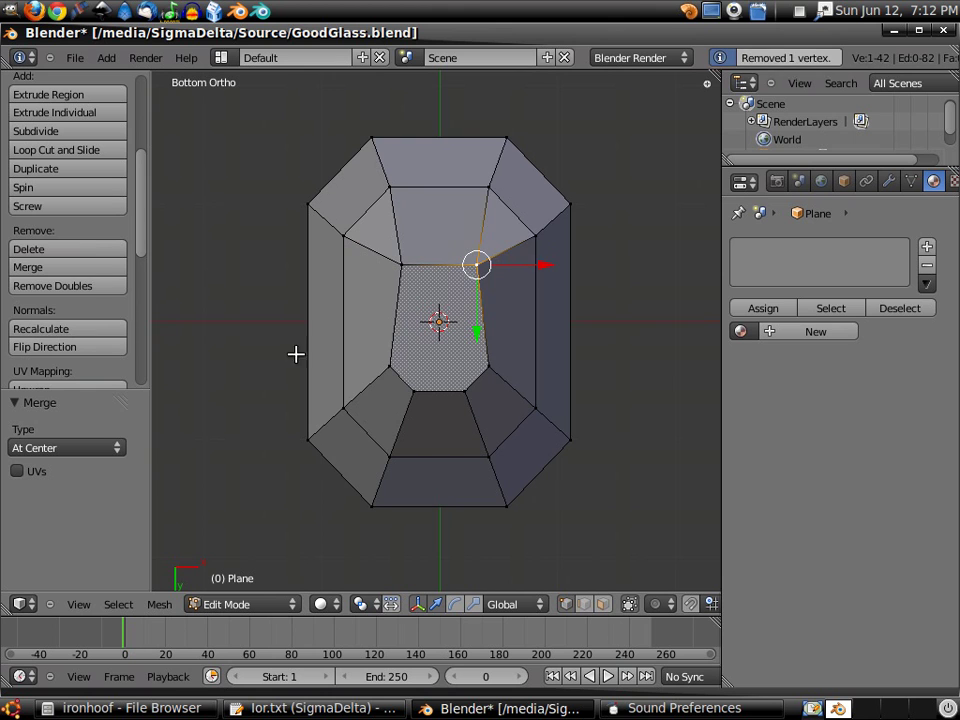
# Step: Merge at center the vertex pair at each of the two +Y corners of the underside opening
pyautogui.rightClick(388, 365)
pyautogui.keyDown('shift'); pyautogui.rightClick(415, 391); pyautogui.keyUp('shift')
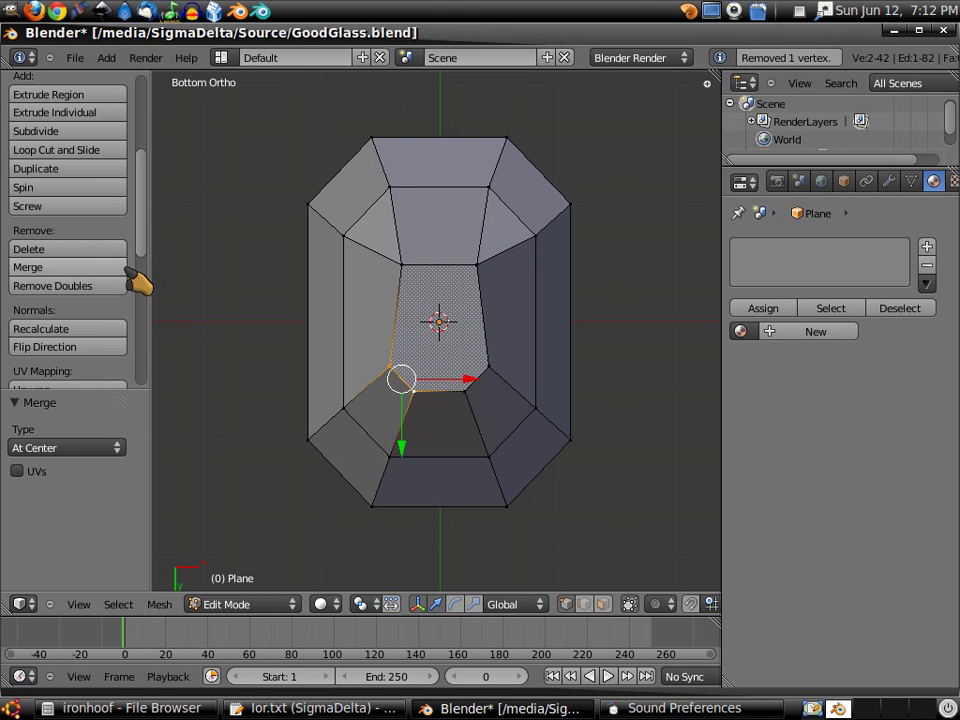
pyautogui.click(118, 268)
pyautogui.click(128, 272)
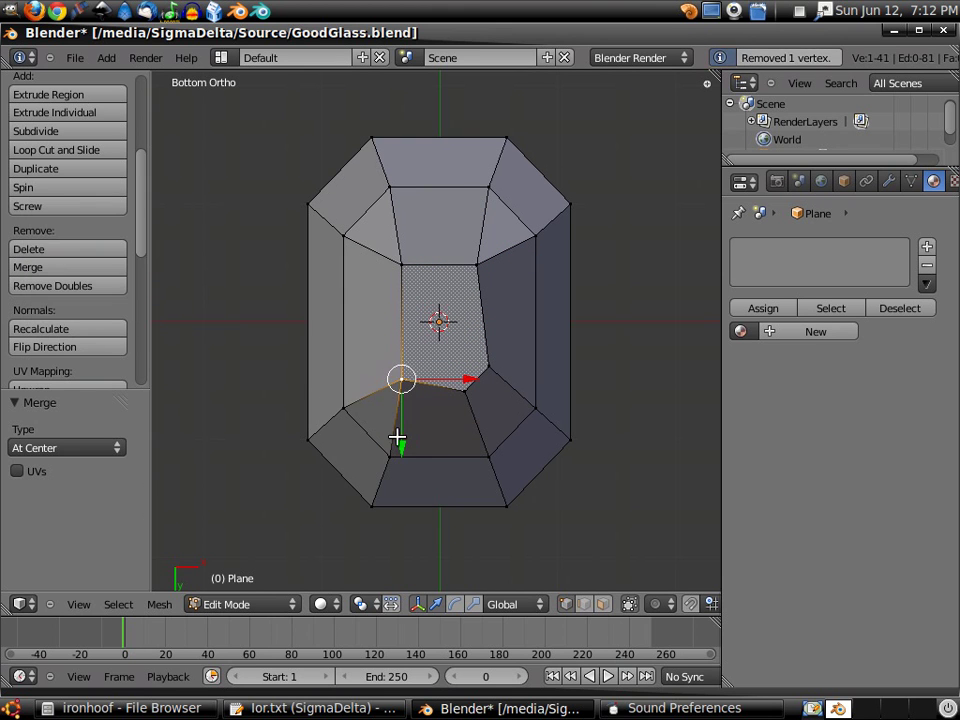
pyautogui.rightClick(468, 389)
pyautogui.keyDown('shift'); pyautogui.rightClick(487, 366); pyautogui.keyUp('shift')
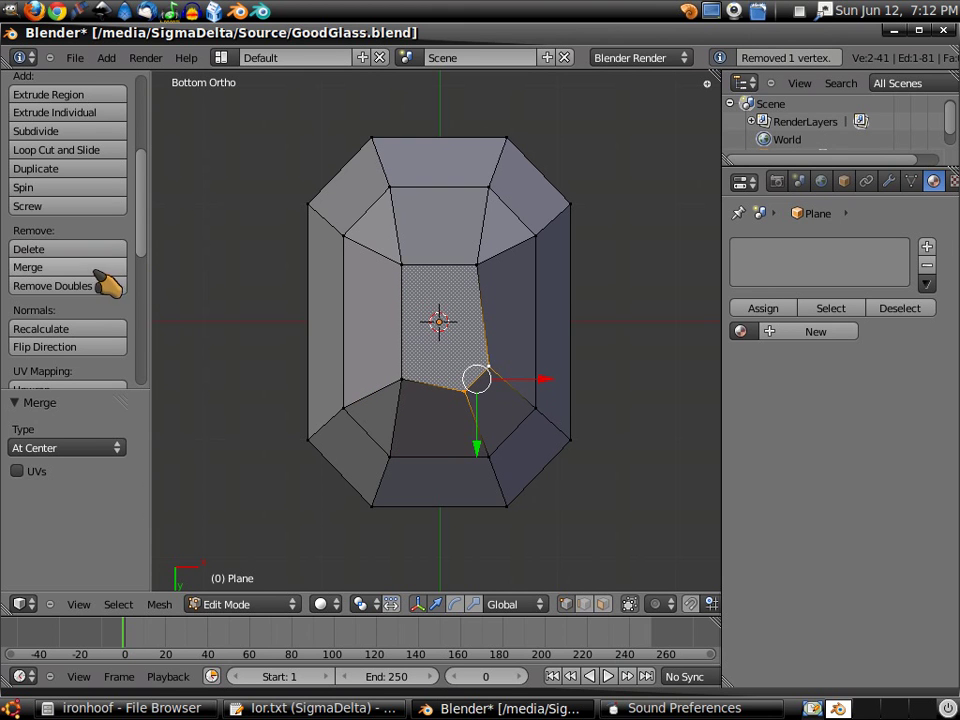
pyautogui.click(105, 268)
pyautogui.click(103, 273)
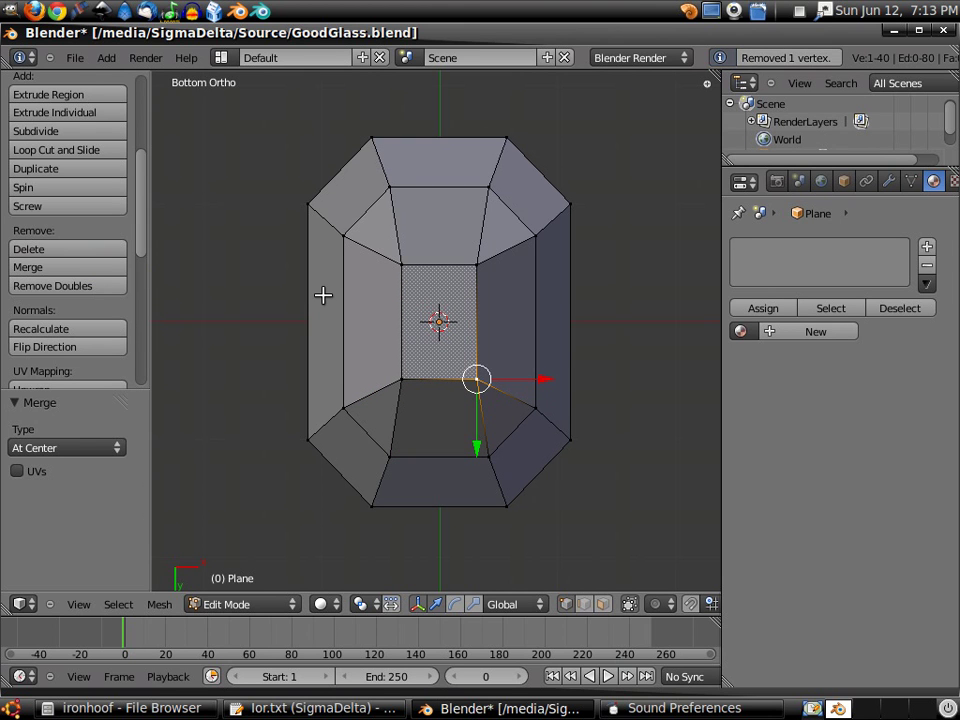
# Step: Extrude the four corner vertices around the underside opening in place and scale the new loop uniformly to about 0.577
pyautogui.moveTo(324, 293); pyautogui.dragTo(371, 332, button='middle')
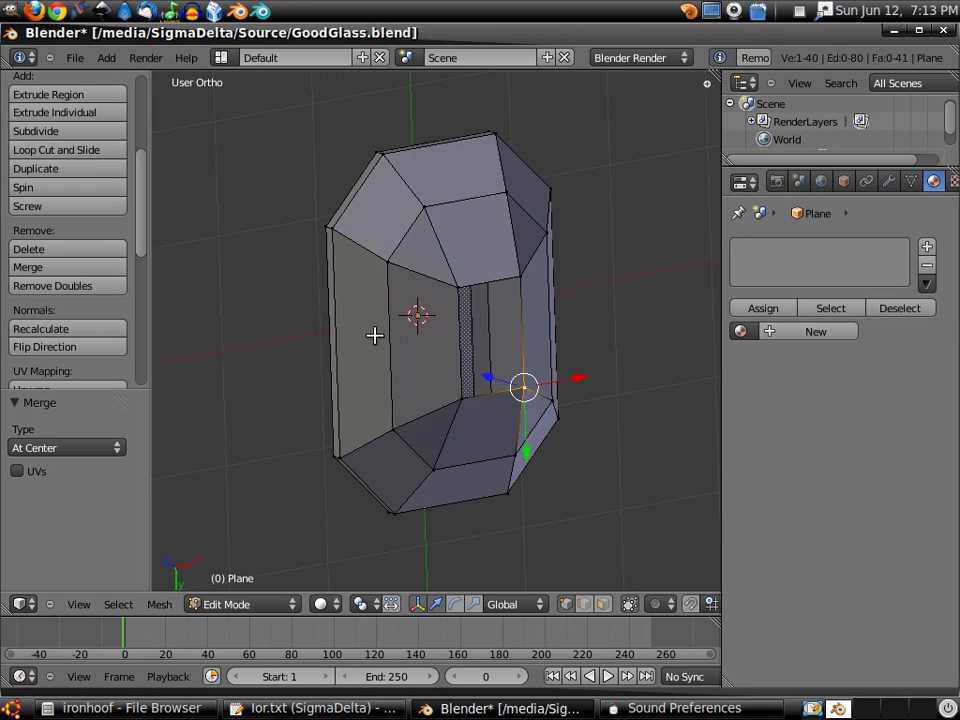
pyautogui.press('KP_7')
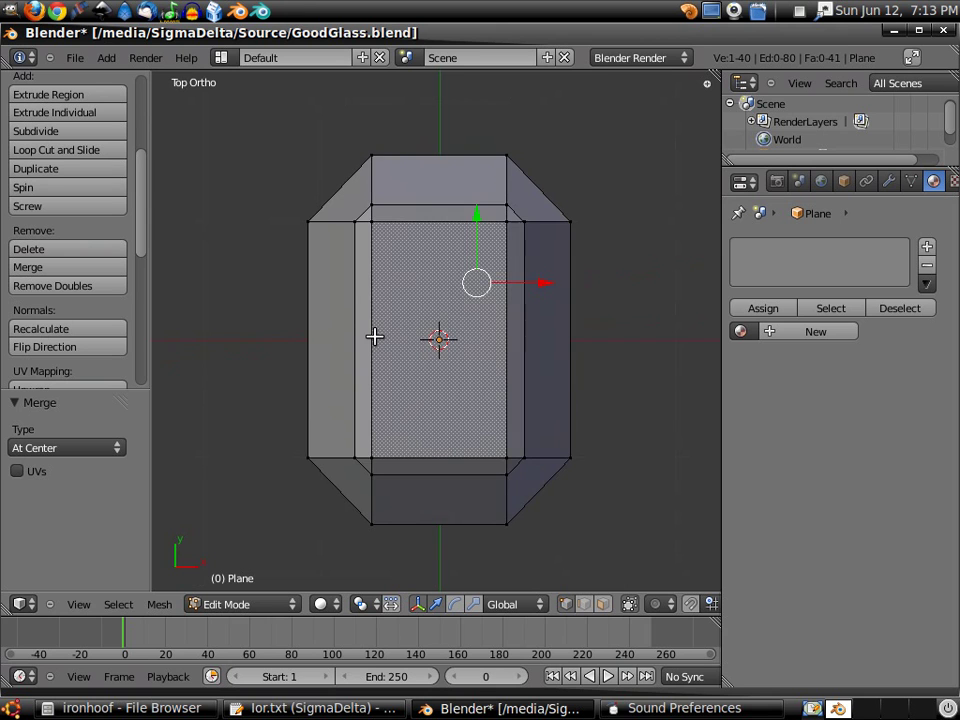
pyautogui.press('ctrl+KP_7')
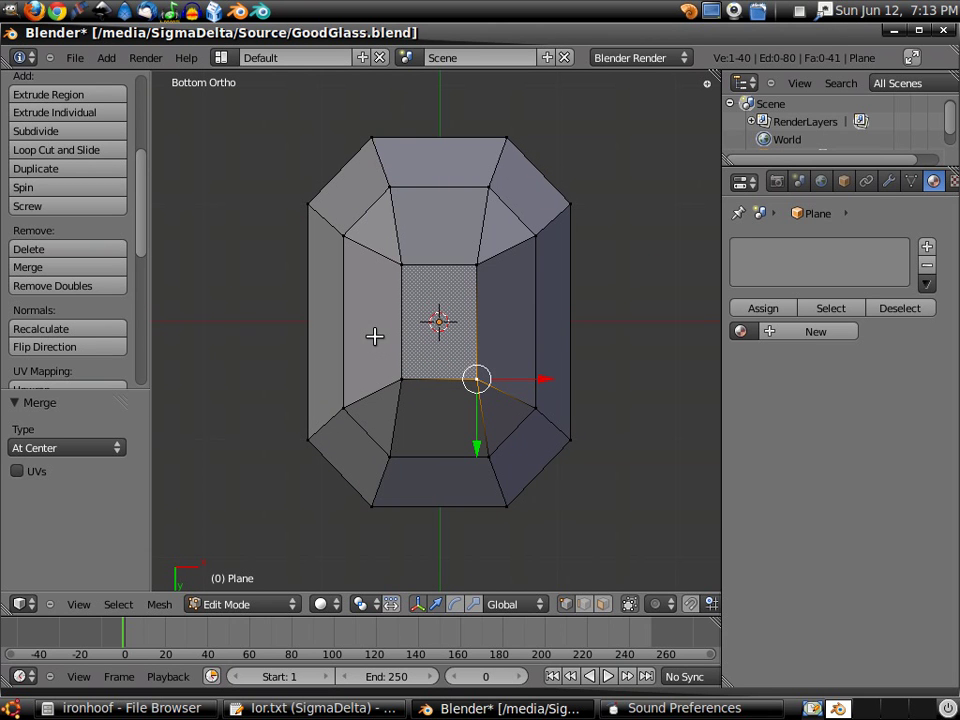
pyautogui.rightClick(401, 264)
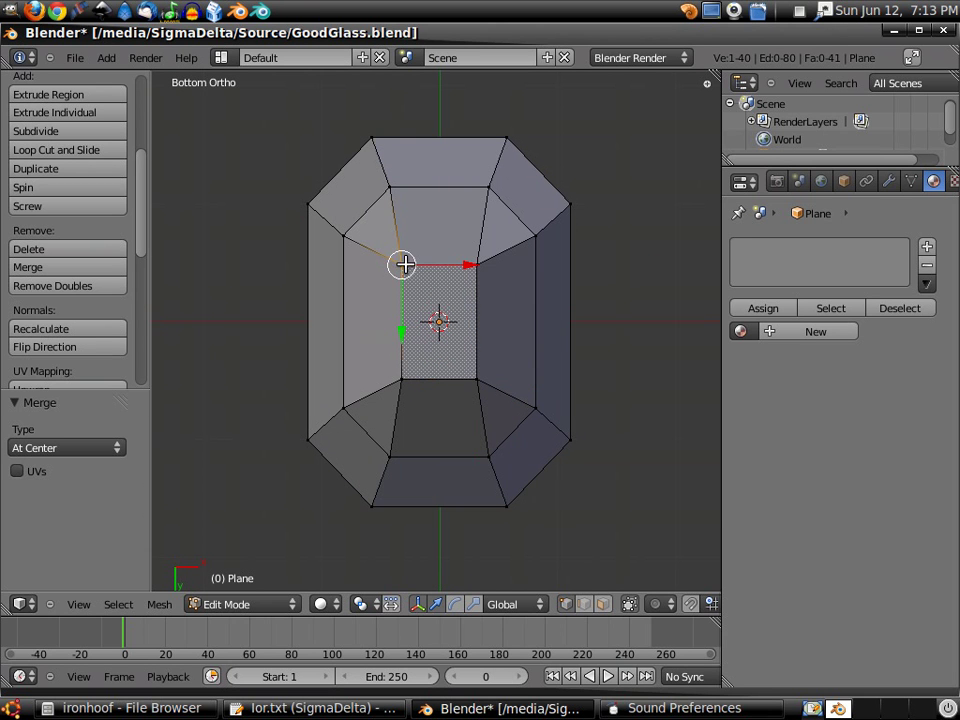
pyautogui.keyDown('shift'); pyautogui.rightClick(476, 265); pyautogui.keyUp('shift')
pyautogui.keyDown('shift'); pyautogui.rightClick(476, 379); pyautogui.keyUp('shift')
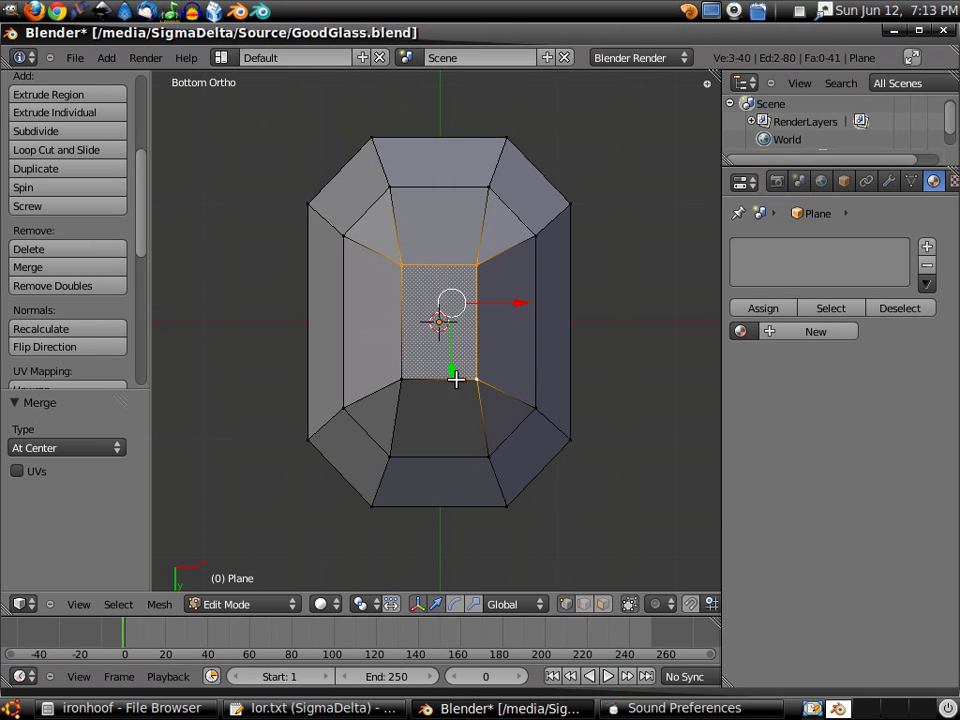
pyautogui.keyDown('shift'); pyautogui.rightClick(401, 379); pyautogui.keyUp('shift')
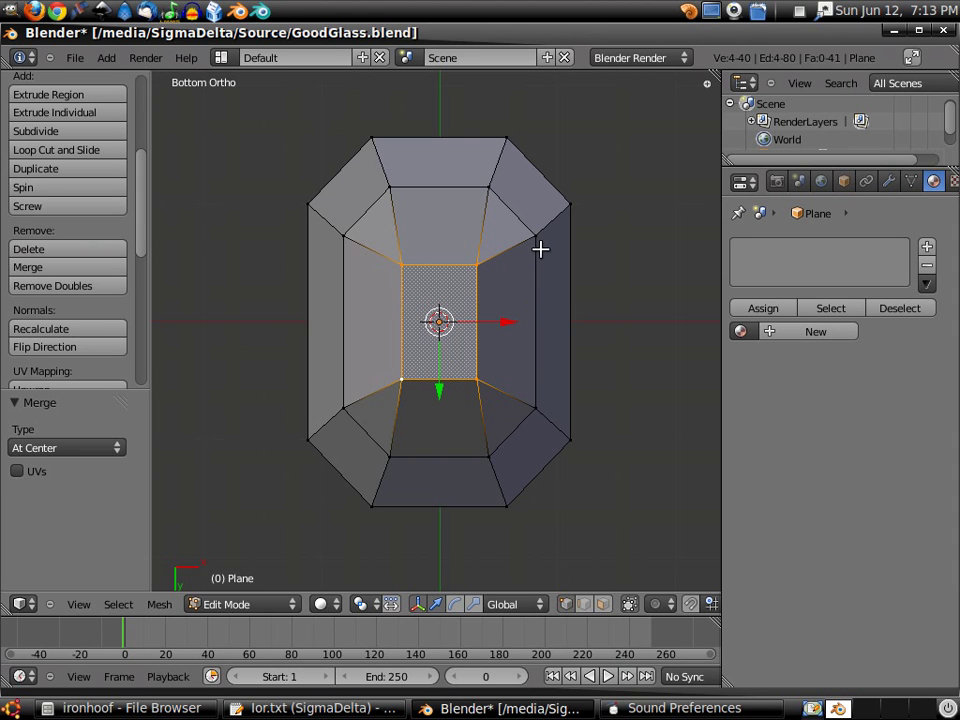
pyautogui.press('e')
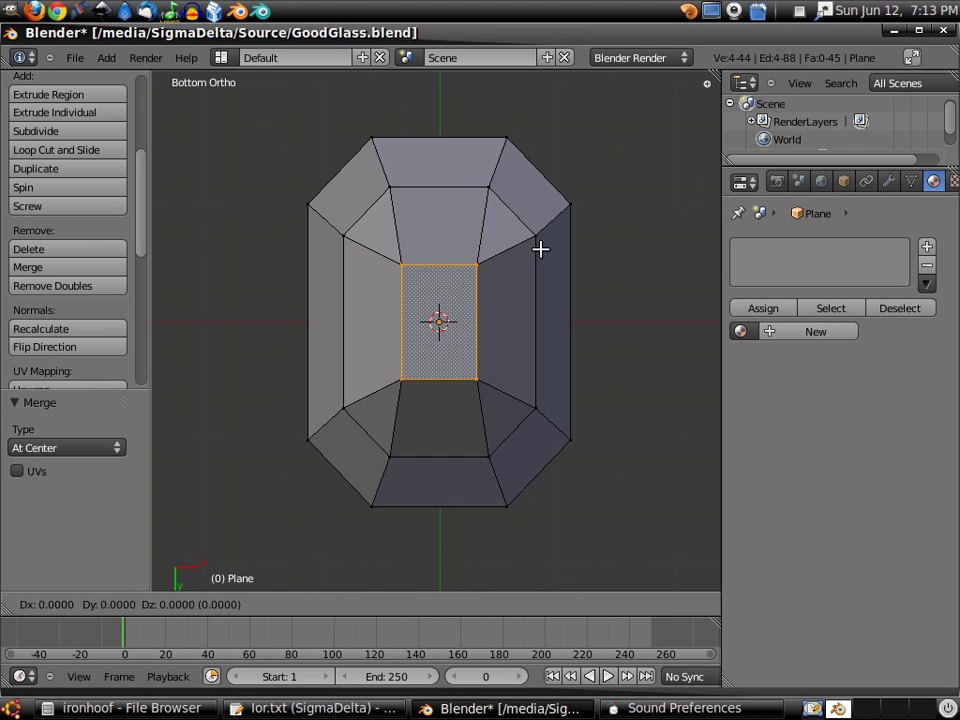
pyautogui.rightClick(540, 249)
pyautogui.press('s')
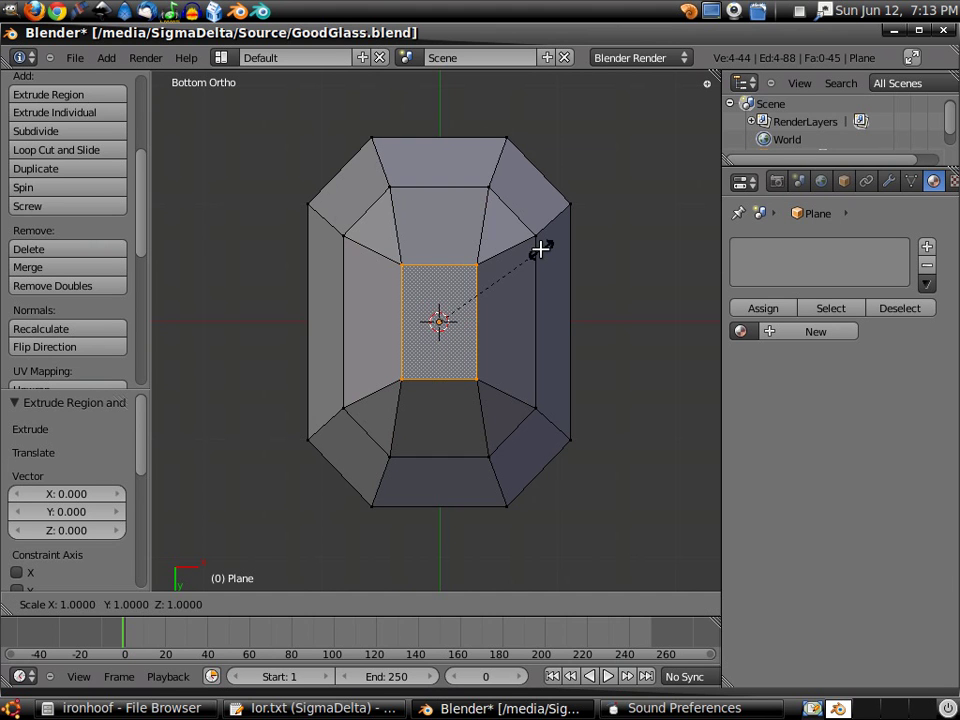
pyautogui.click(495, 276)
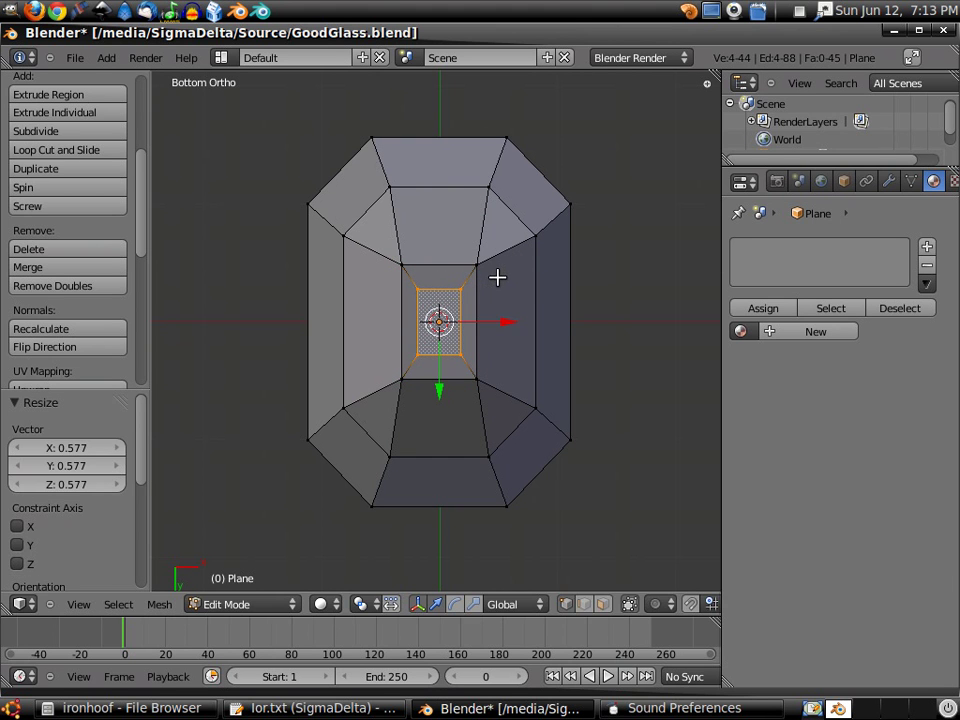
# Step: Merge at center the vertex pair at each Y end of the new inner loop, forming a single central ridge
pyautogui.rightClick(417, 288)
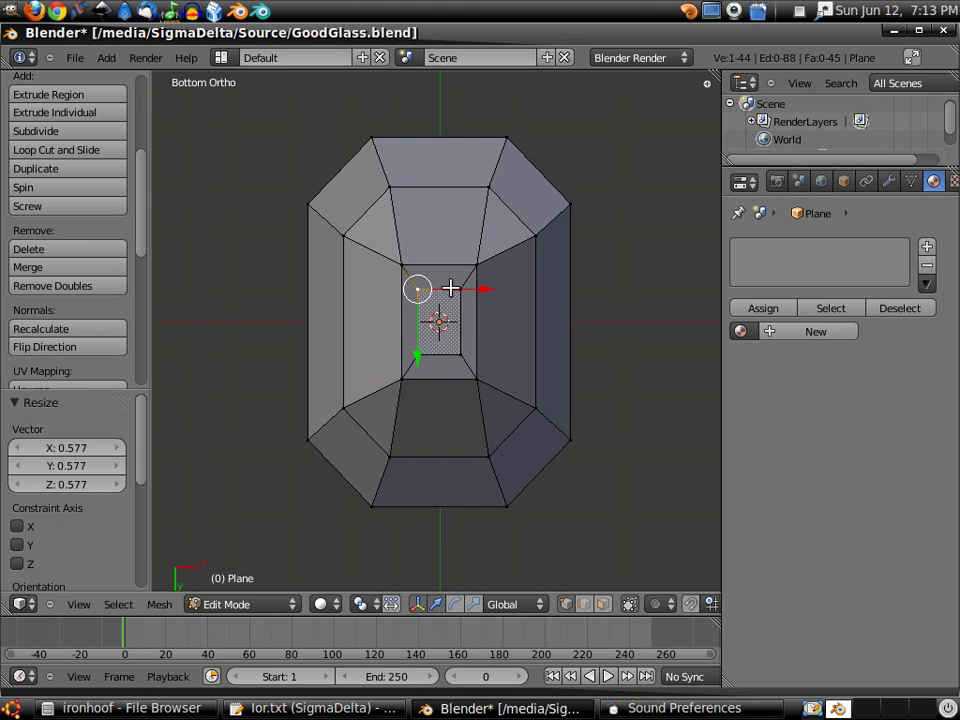
pyautogui.keyDown('shift'); pyautogui.rightClick(460, 288); pyautogui.keyUp('shift')
pyautogui.click(110, 270)
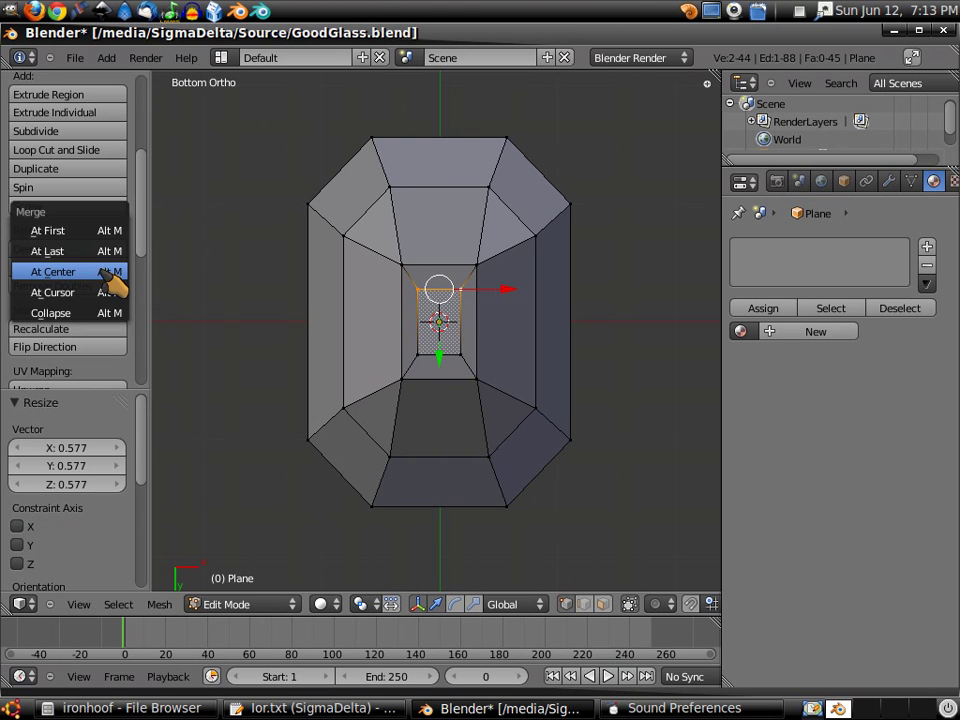
pyautogui.click(110, 272)
pyautogui.rightClick(419, 352)
pyautogui.keyDown('shift'); pyautogui.rightClick(458, 353); pyautogui.keyUp('shift')
pyautogui.click(116, 268)
pyautogui.click(118, 267)
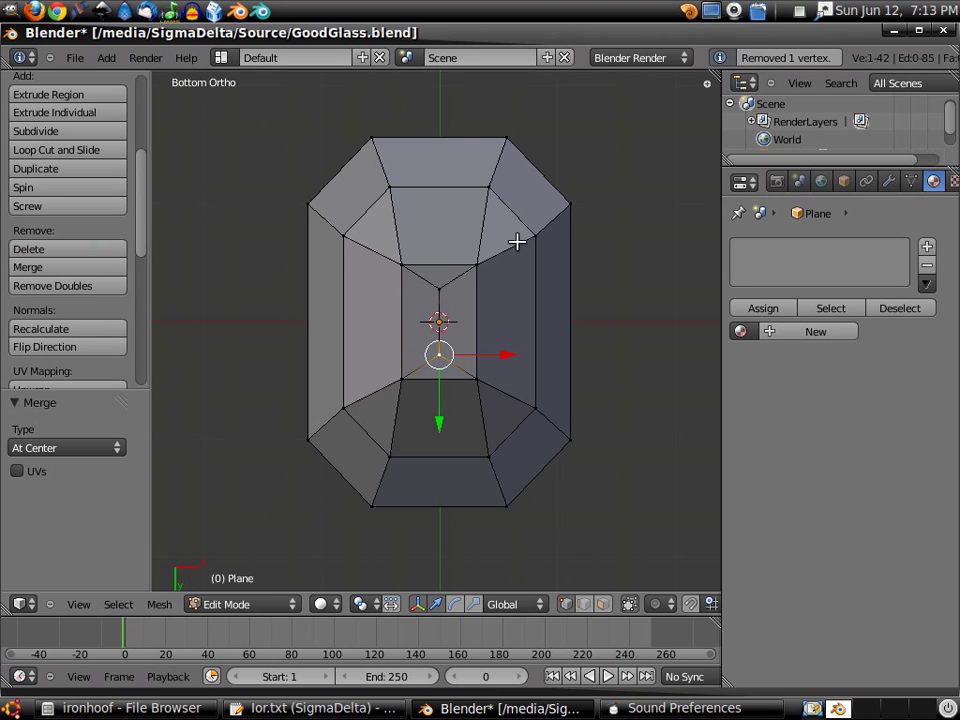
# Step: Scale the four outer X-side vertices of the underside's middle loop to about 1.142 along Y
pyautogui.rightClick(342, 406)
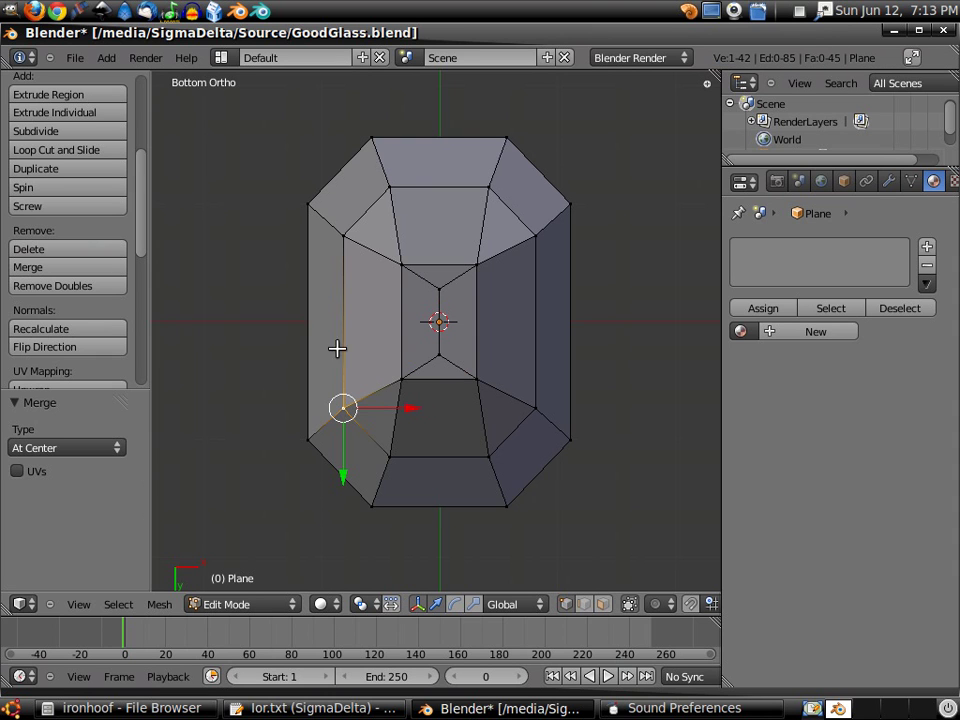
pyautogui.keyDown('shift'); pyautogui.rightClick(345, 238); pyautogui.keyUp('shift')
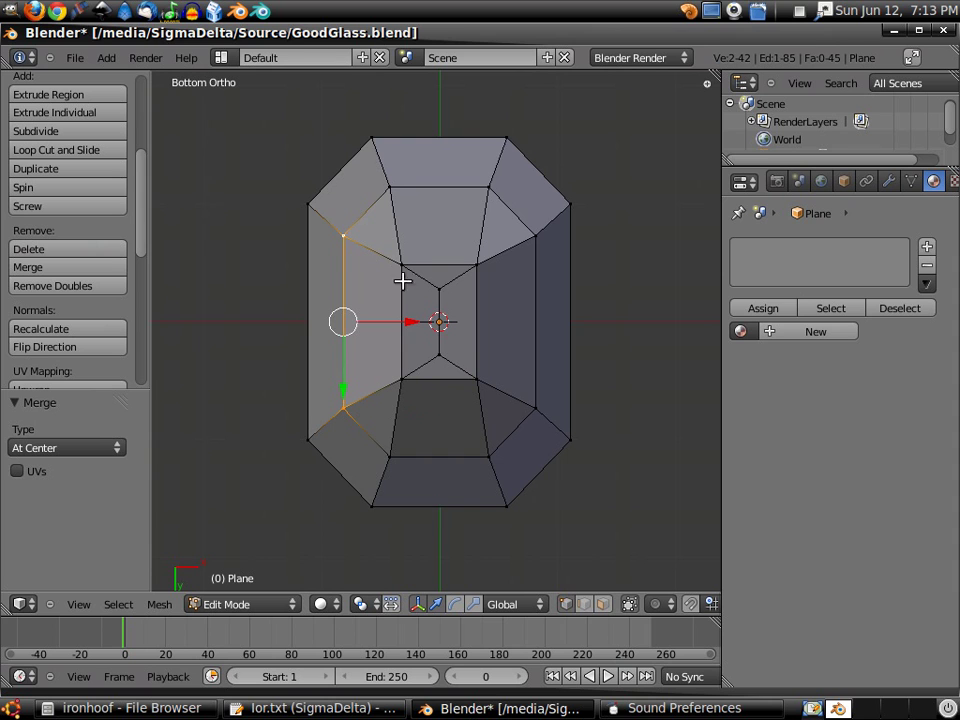
pyautogui.keyDown('shift'); pyautogui.rightClick(536, 237); pyautogui.keyUp('shift')
pyautogui.keyDown('shift'); pyautogui.rightClick(534, 405); pyautogui.keyUp('shift')
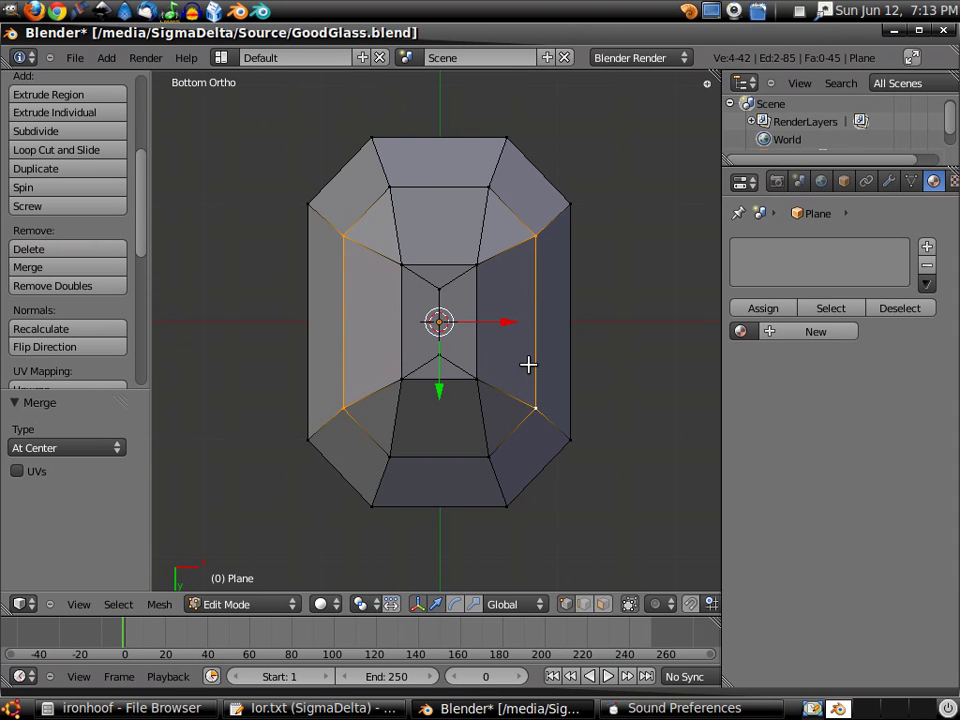
pyautogui.press('s')
pyautogui.press('y')
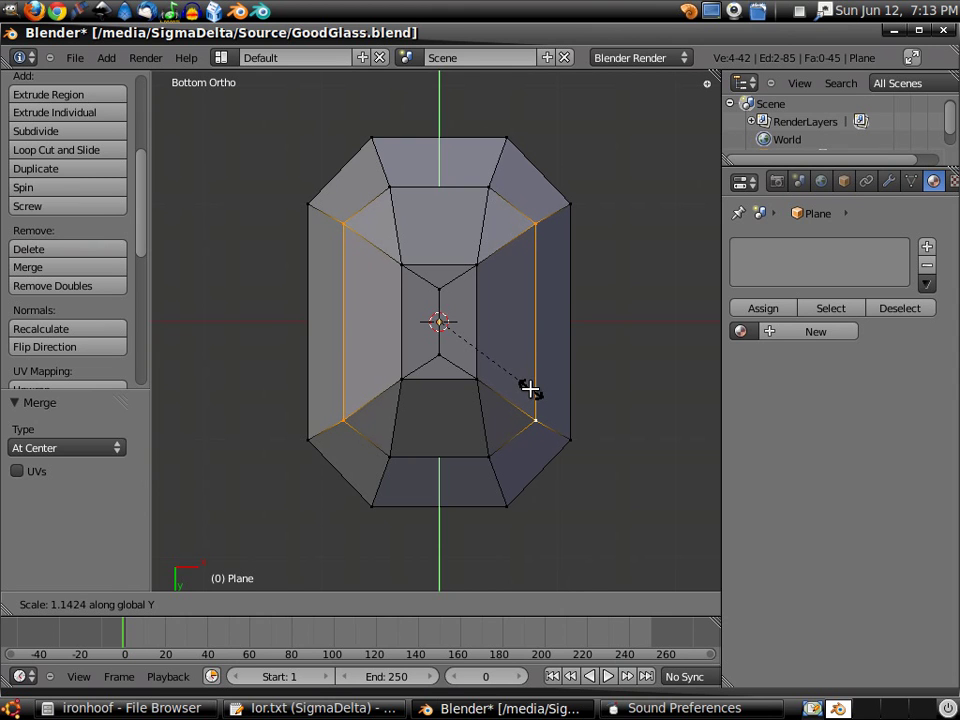
pyautogui.click(530, 389)
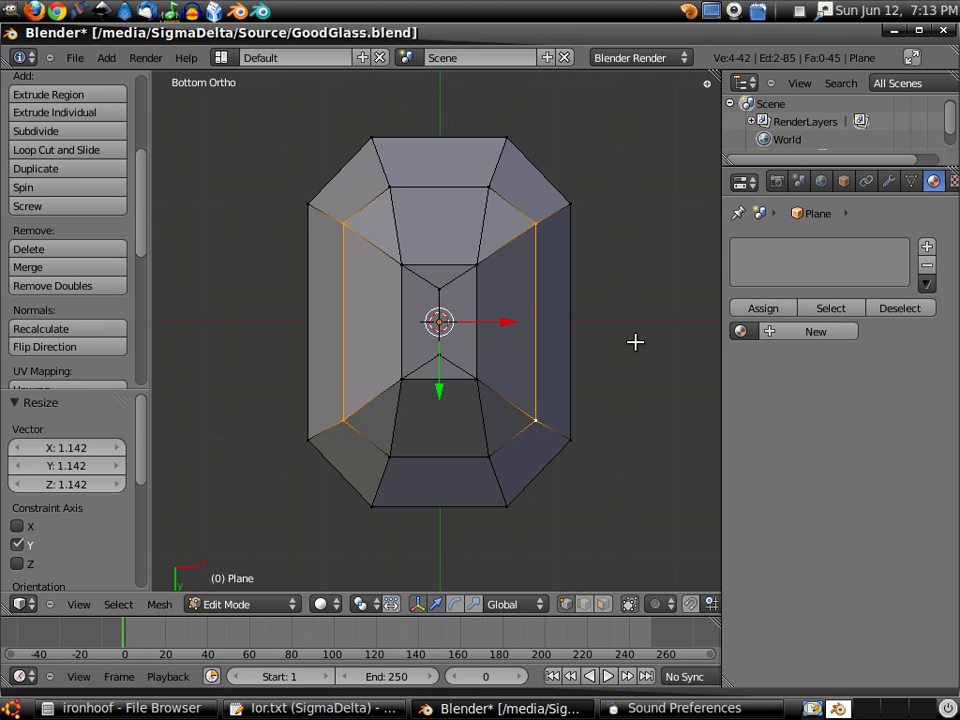
# Step: Move the two vertices of the underside's central ridge down about 0.056 along Z
pyautogui.rightClick(437, 287)
pyautogui.keyDown('shift'); pyautogui.rightClick(437, 356); pyautogui.keyUp('shift')
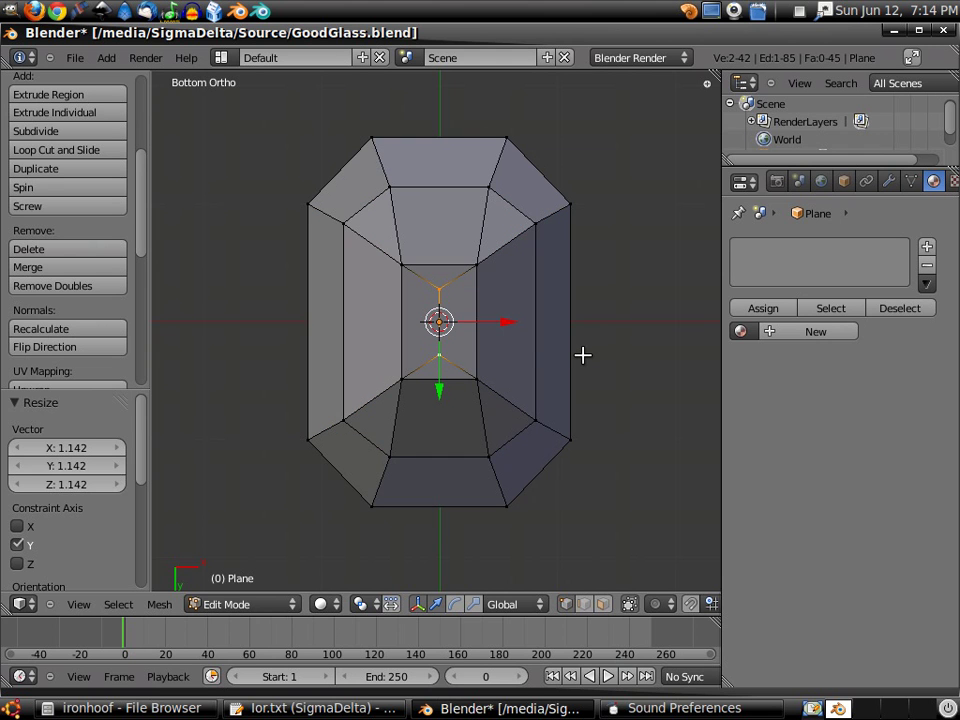
pyautogui.press('KP_3')
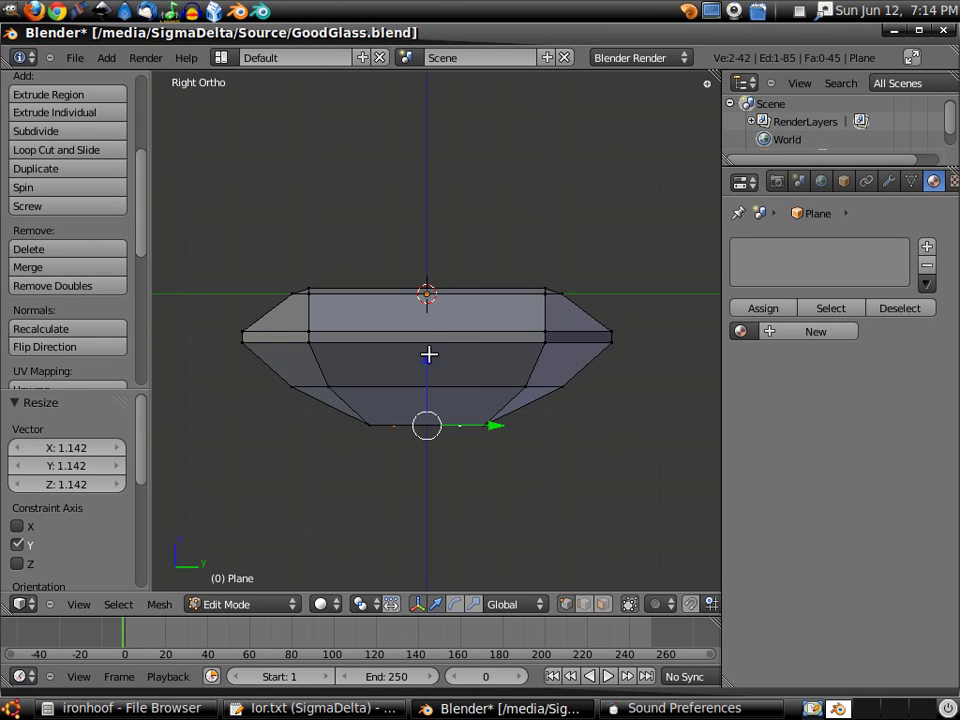
pyautogui.moveTo(424, 354); pyautogui.dragTo(424, 361)
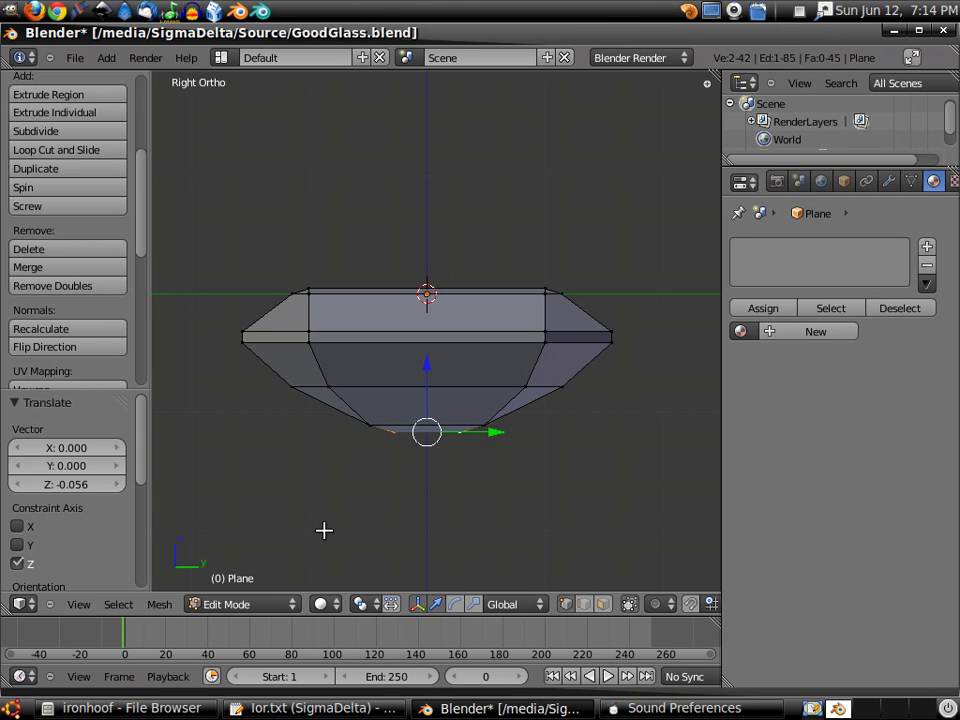
# Step: Switch to Object Mode and inspect the gem's shape from several angles
pyautogui.click(275, 604)
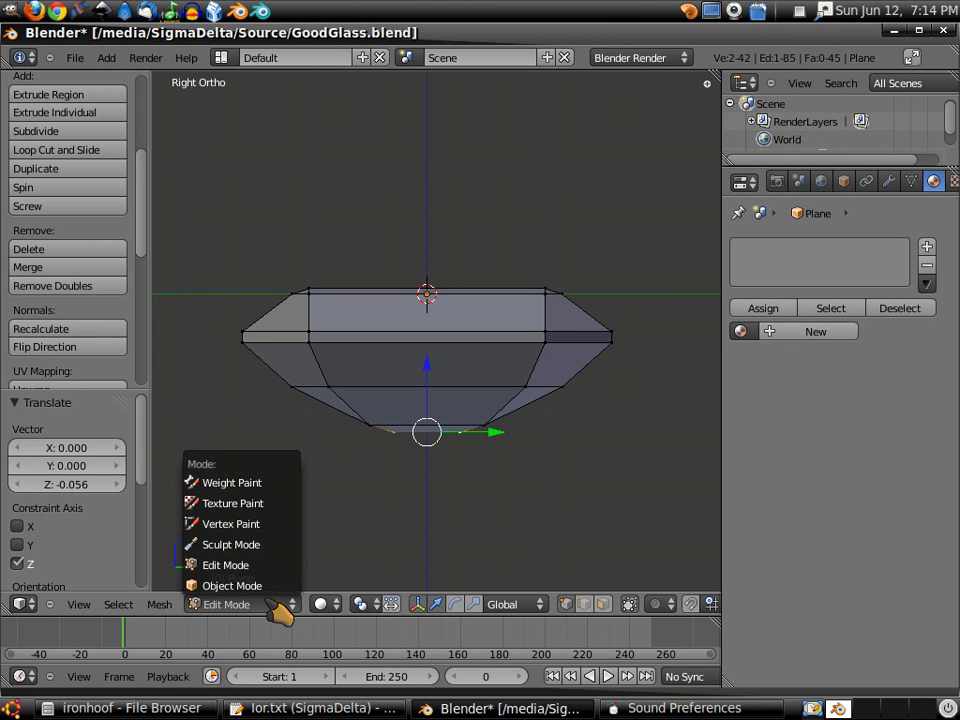
pyautogui.click(255, 583)
pyautogui.moveTo(309, 377); pyautogui.dragTo(558, 355, button='middle')
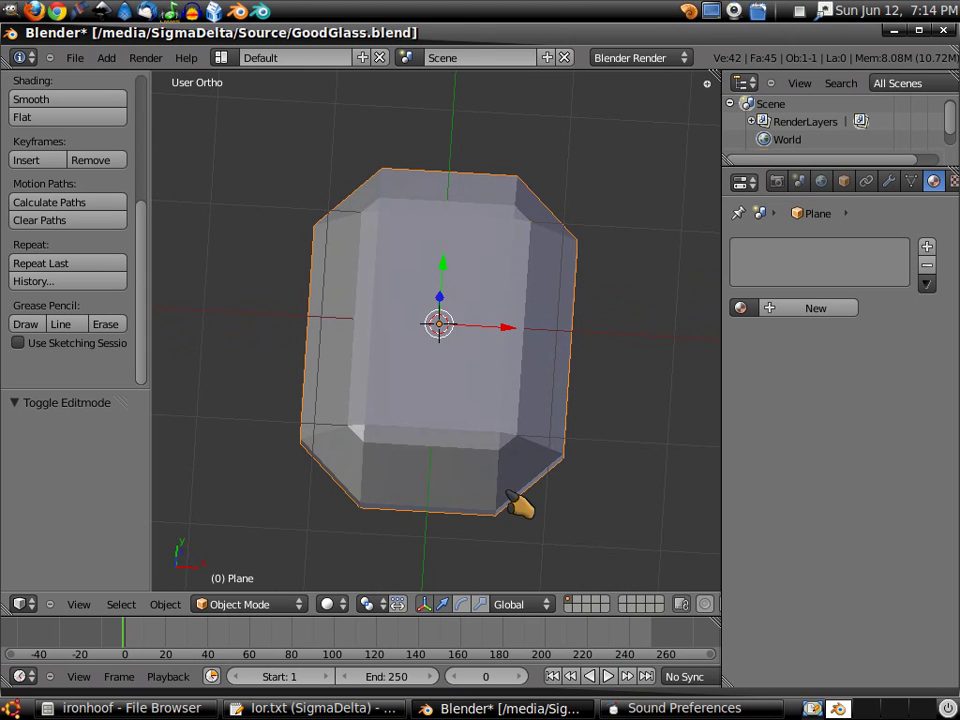
pyautogui.moveTo(377, 497); pyautogui.dragTo(400, 316, button='middle')
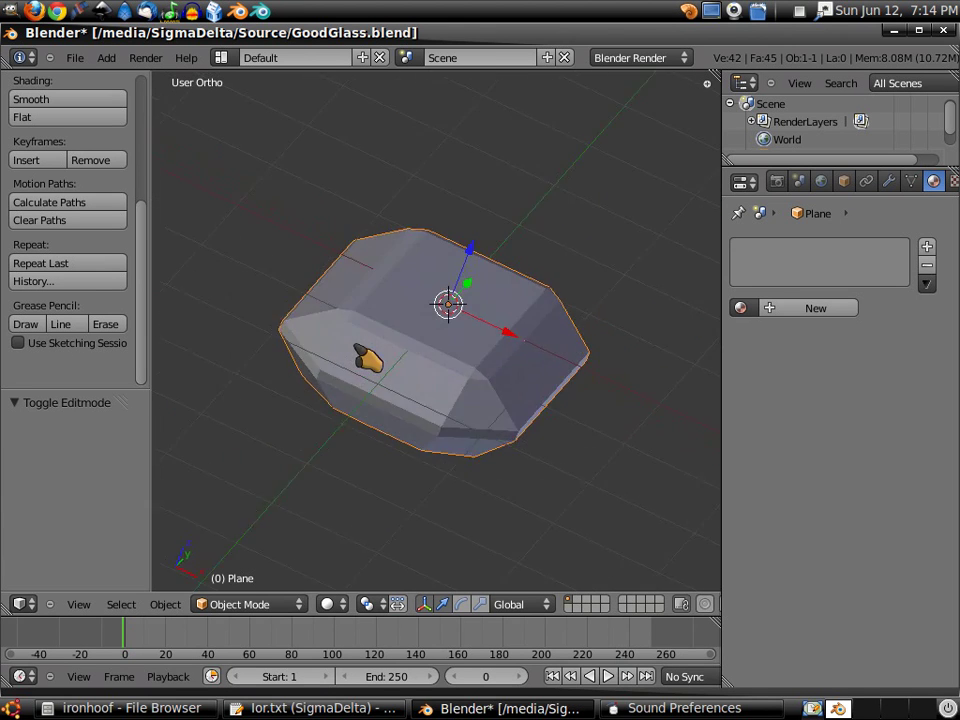
pyautogui.moveTo(440, 365); pyautogui.dragTo(439, 452, button='middle')
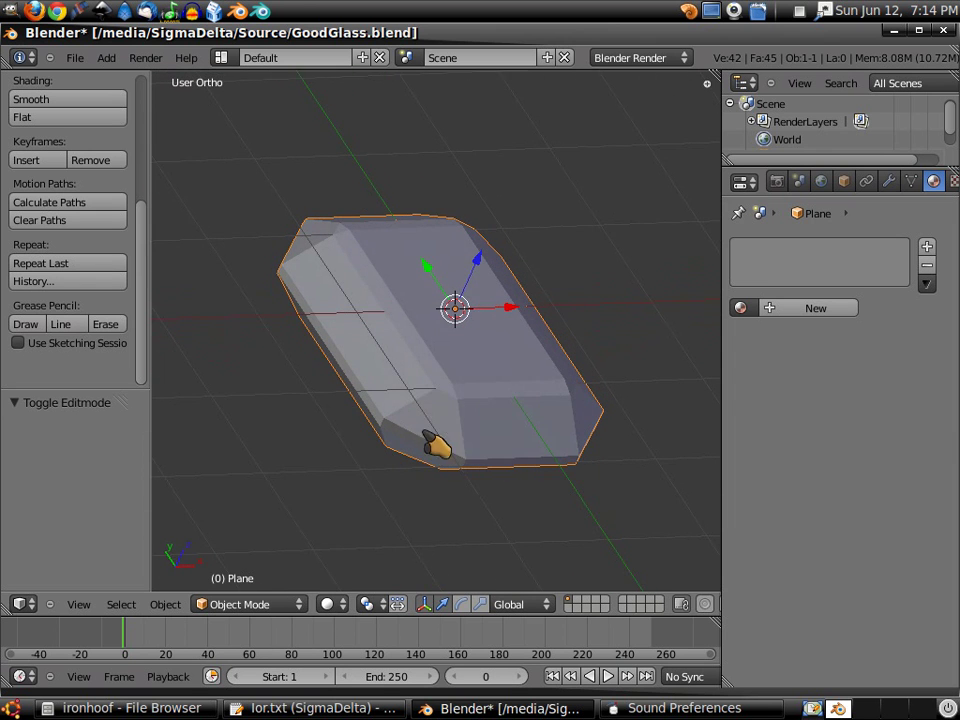